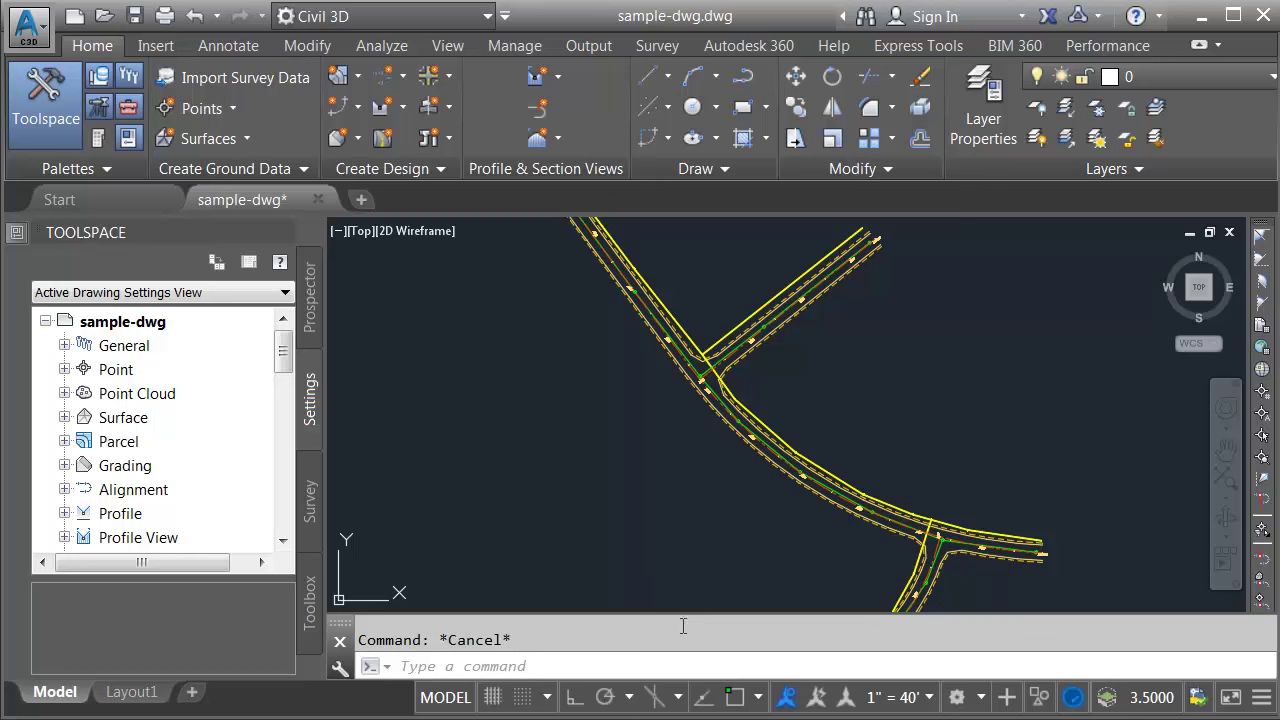
Zoom in on station 0+00 at the road intersection and centre the manhole in view.
scroll(694, 375, "up", 4)
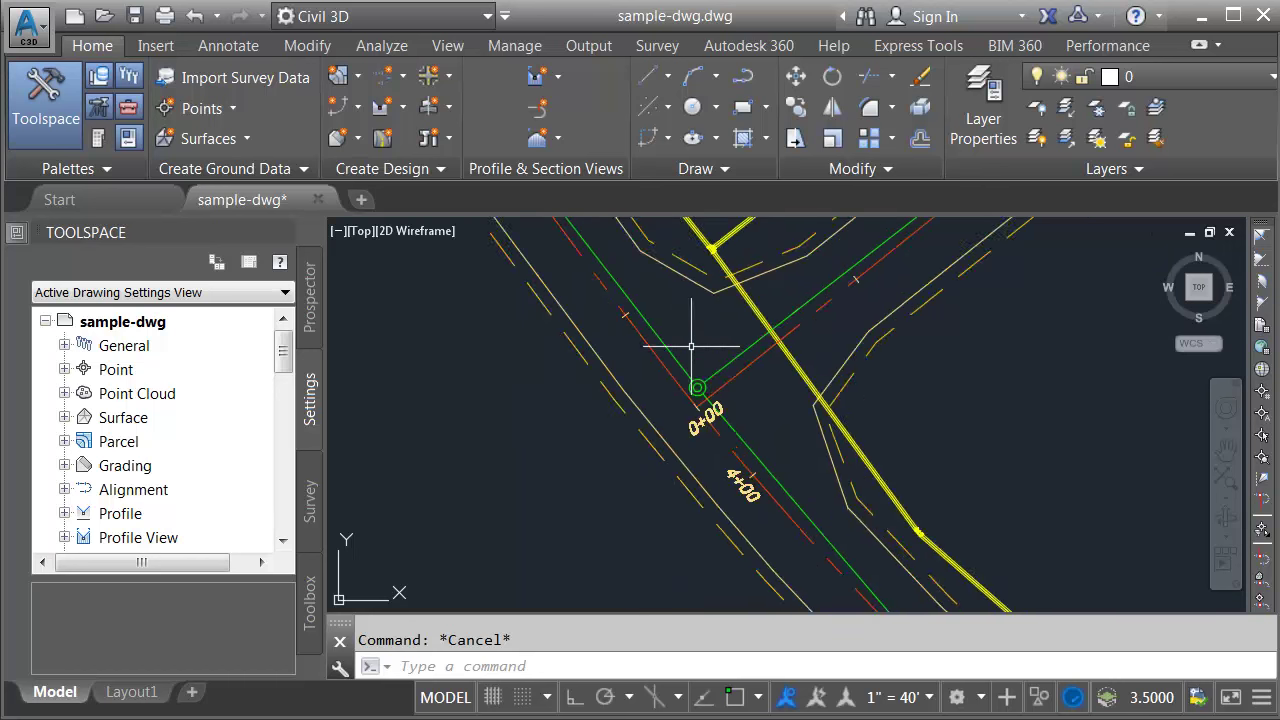
scroll(700, 360, "up", 3)
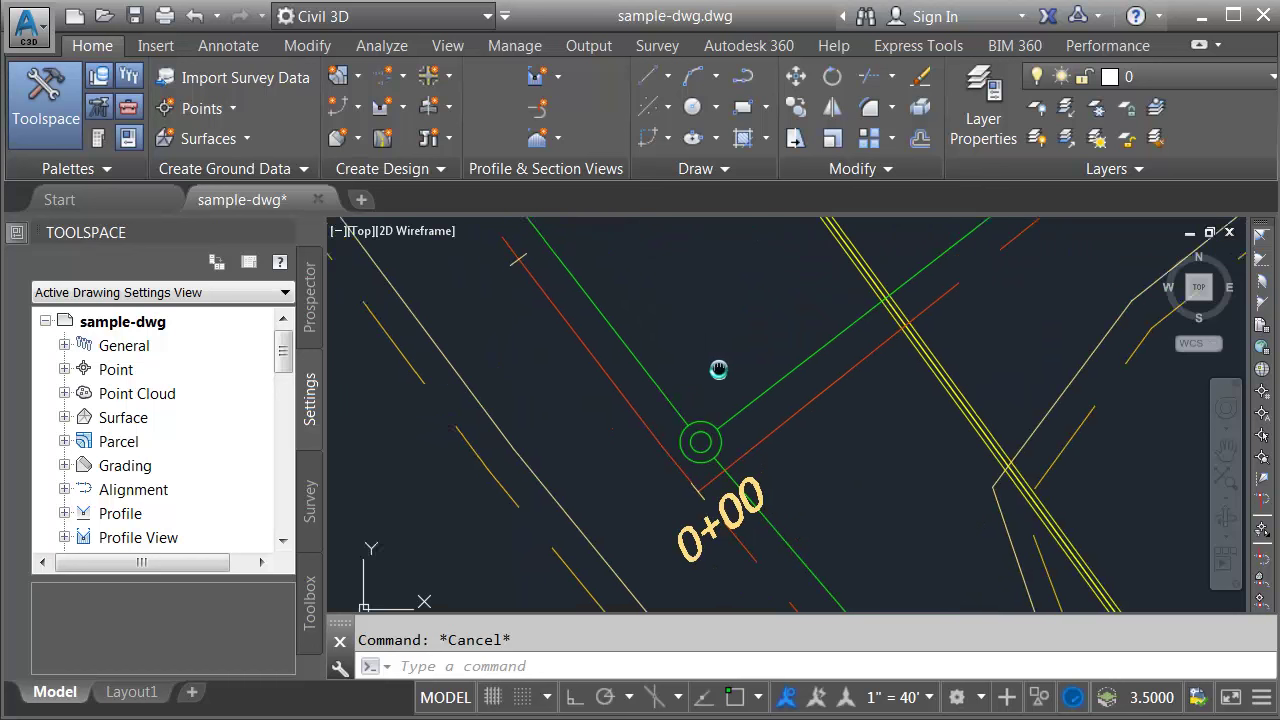
middle_click_drag(718, 369, 800, 383)
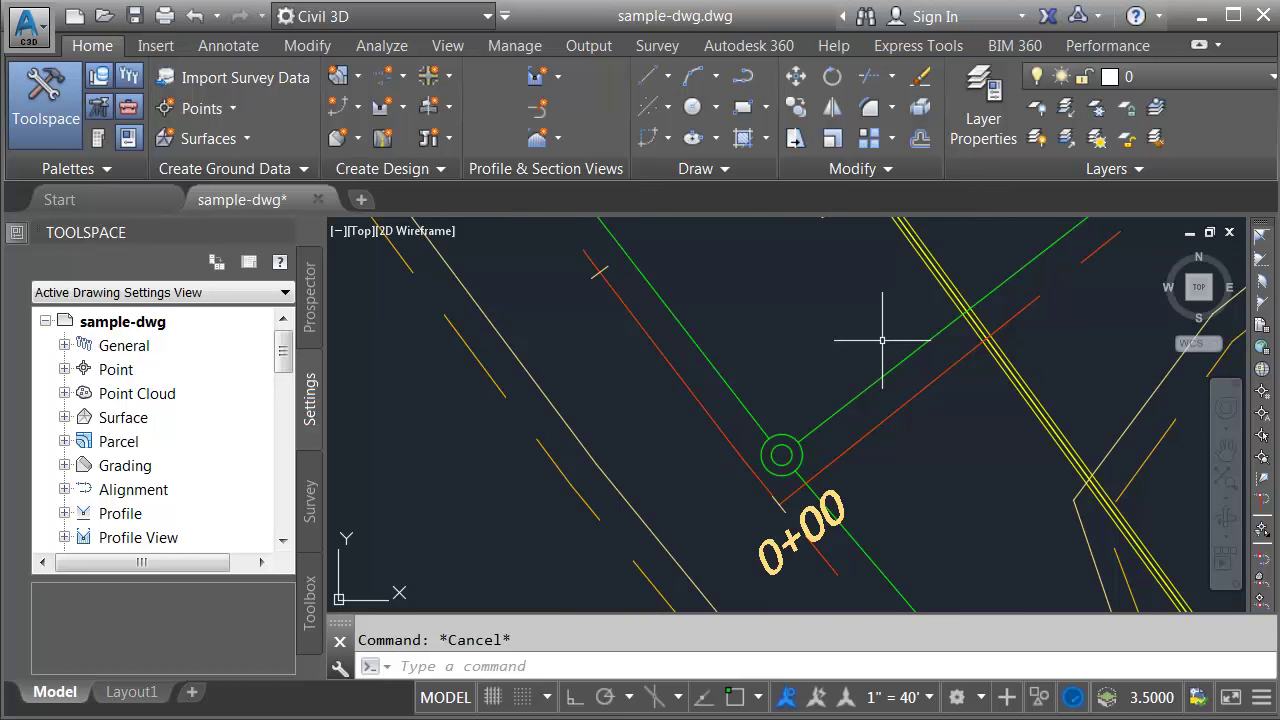
left_click(781, 452)
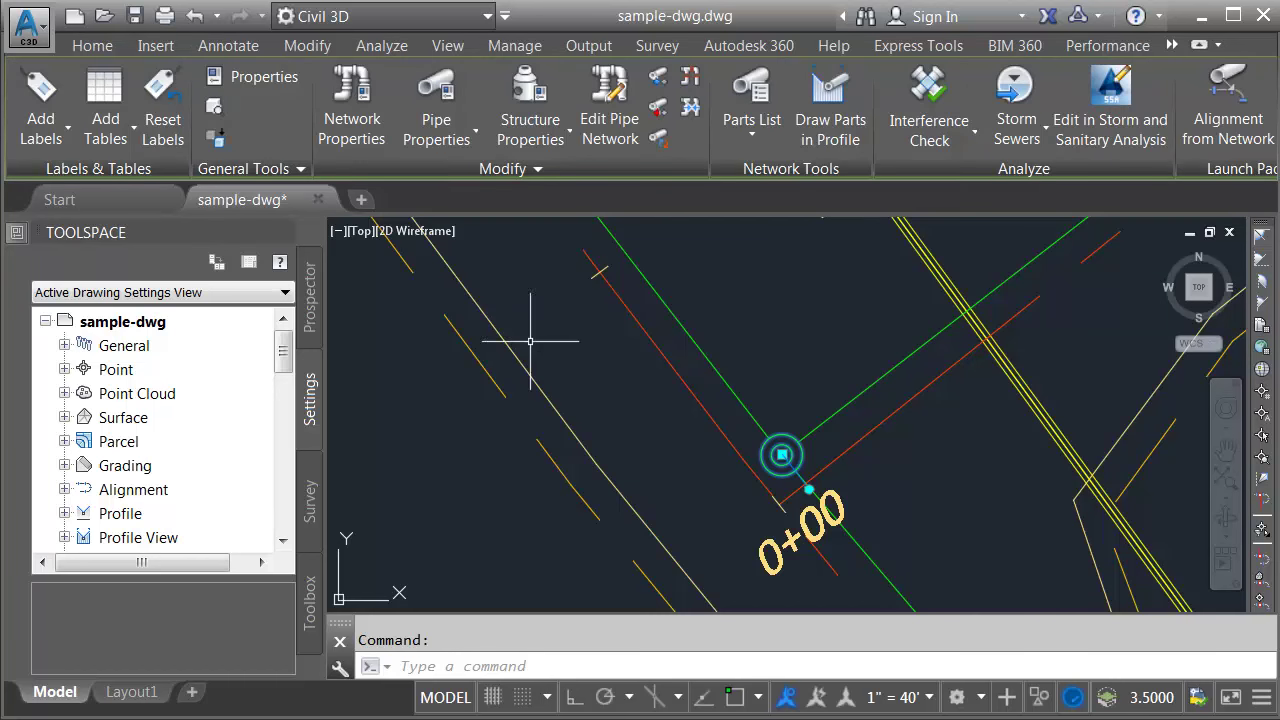
key("ctrl+1")
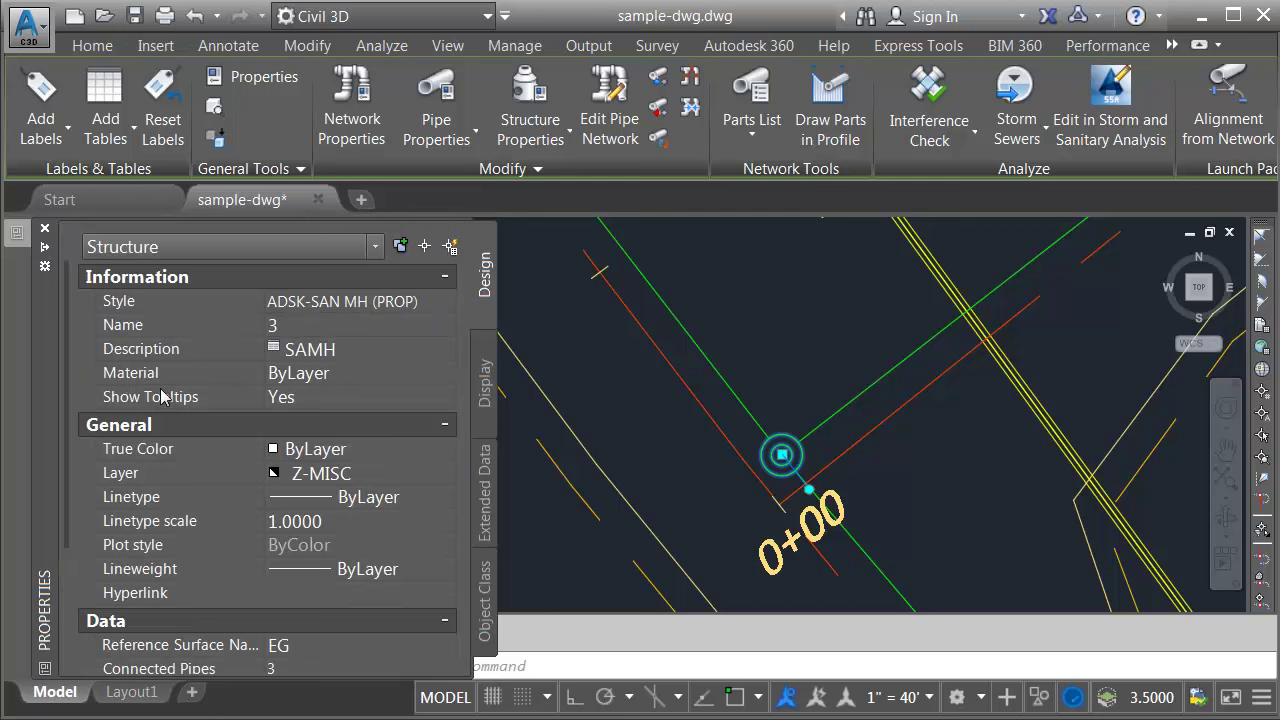
left_click(484, 508)
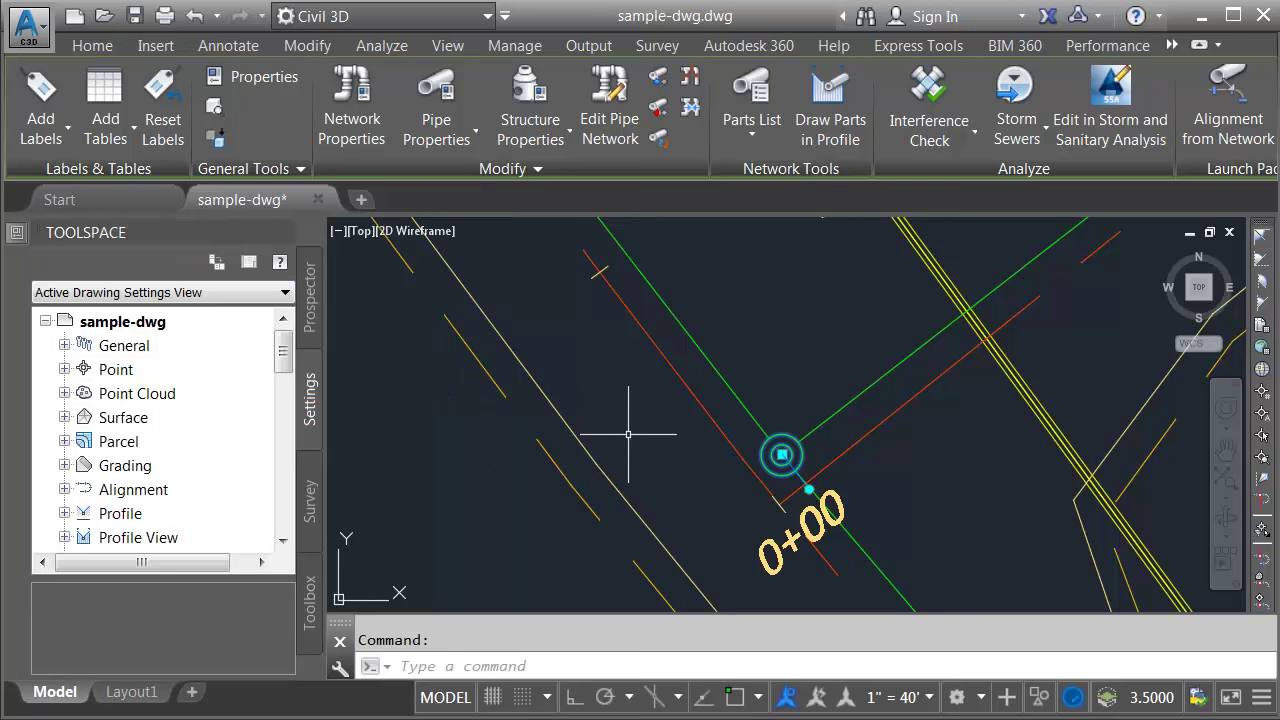
key("Escape")
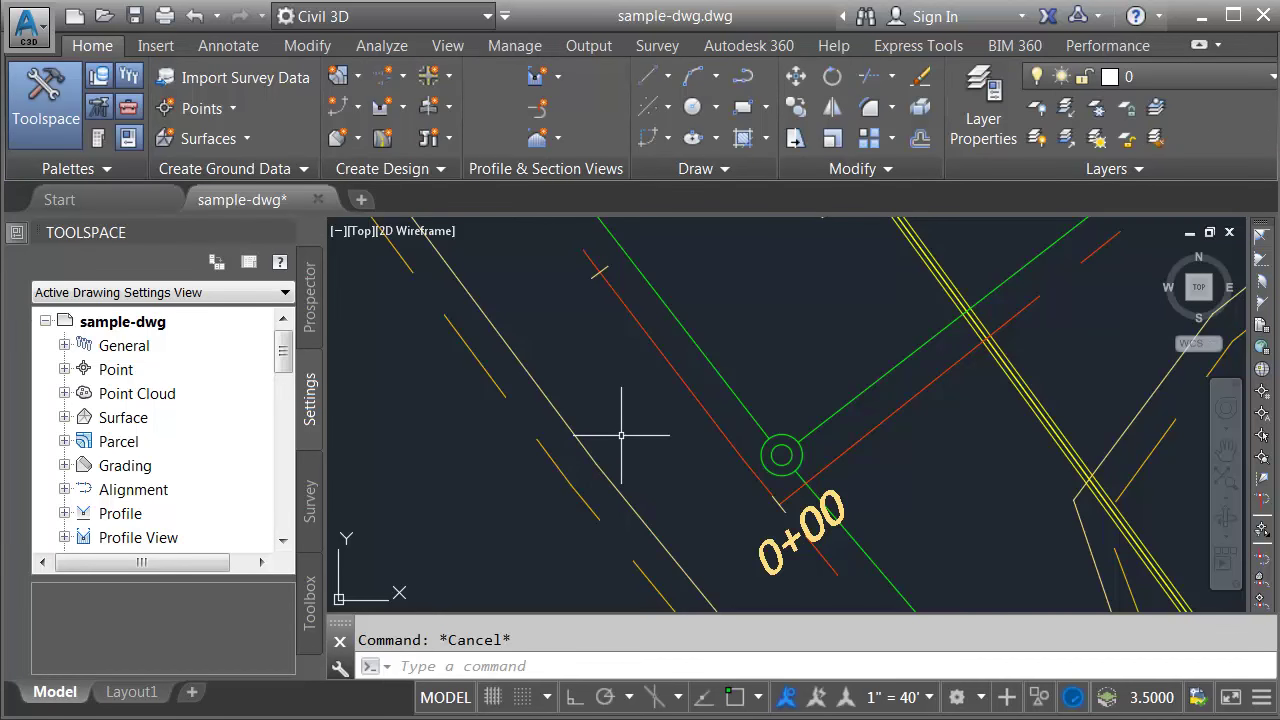
mouse_move(621, 435)
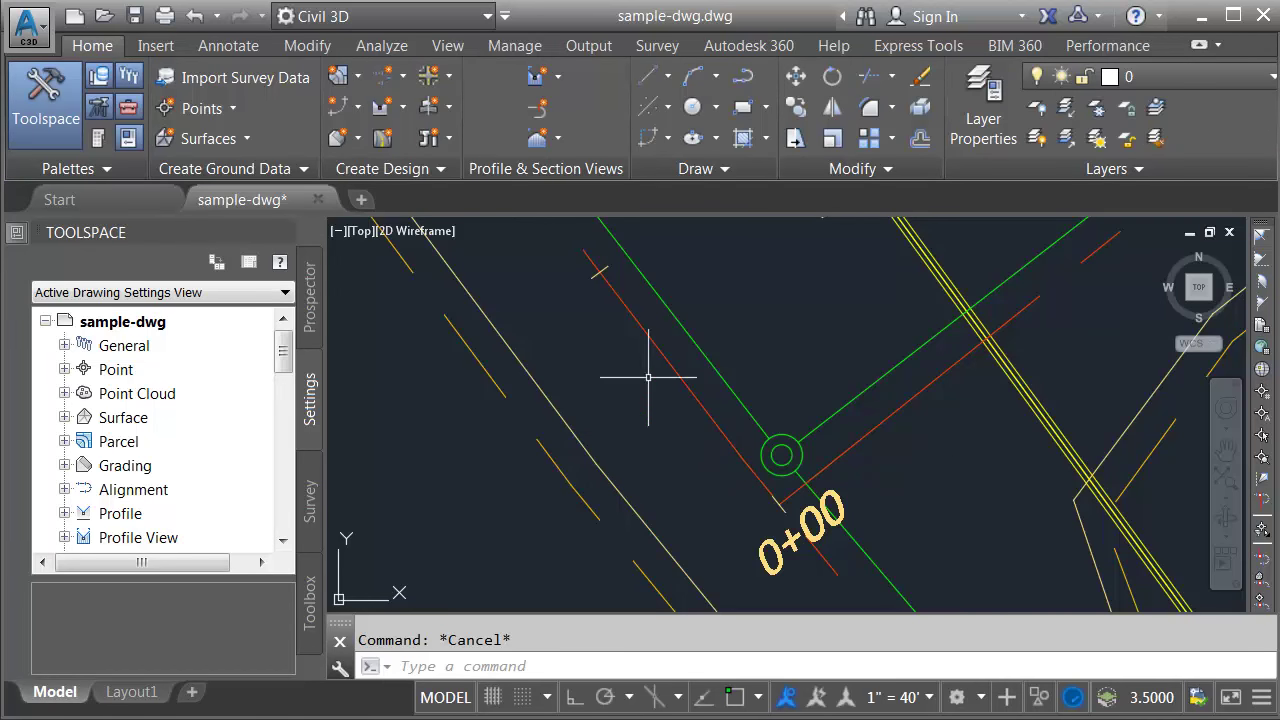
left_click(669, 315)
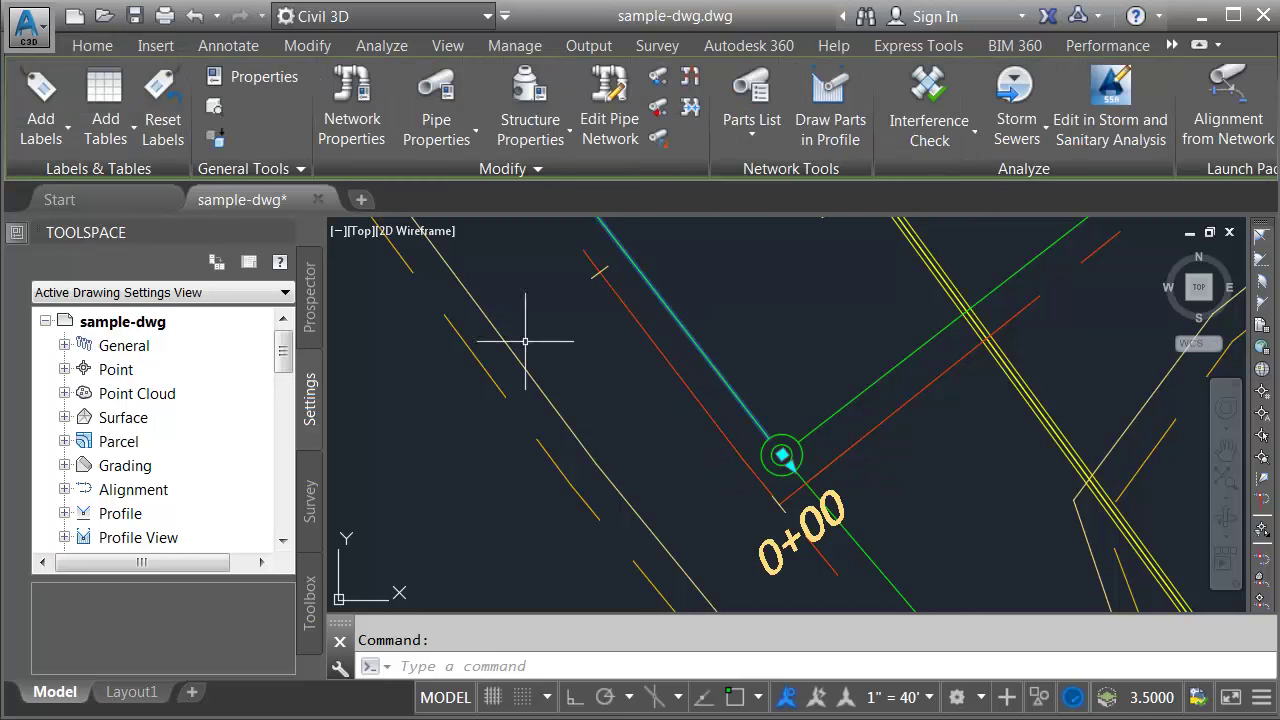
left_click(16, 235)
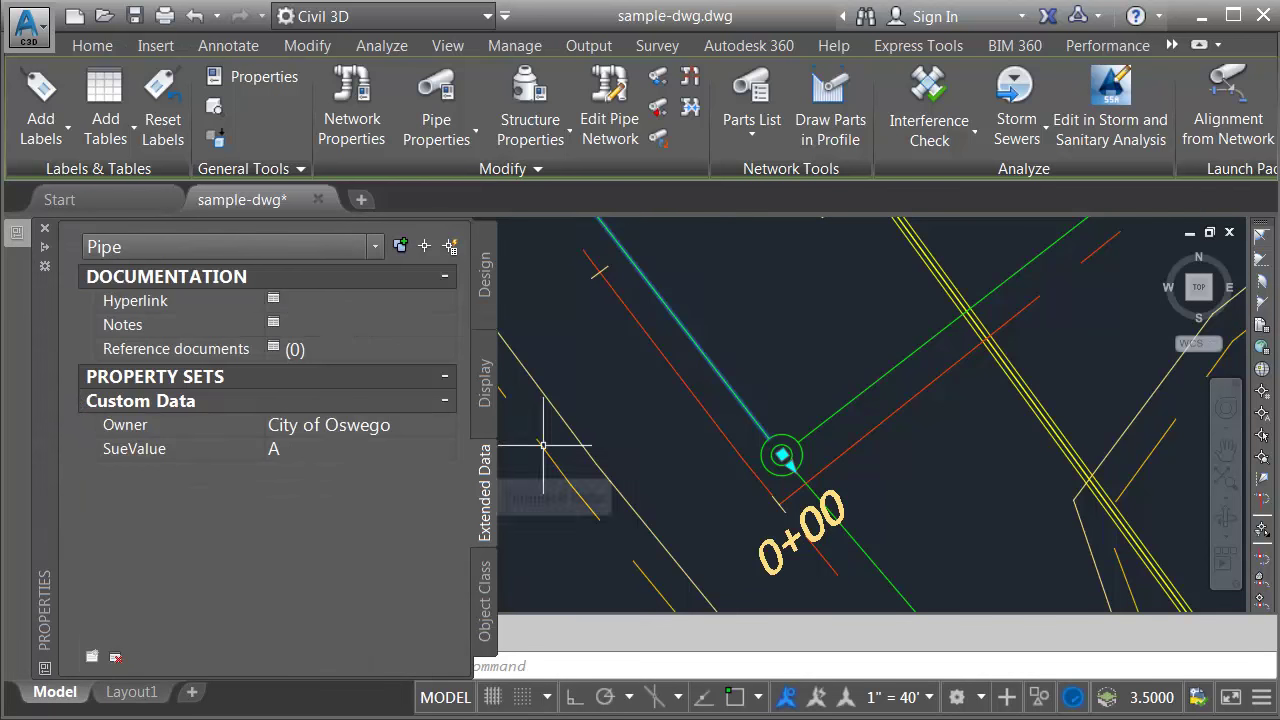
key("Escape")
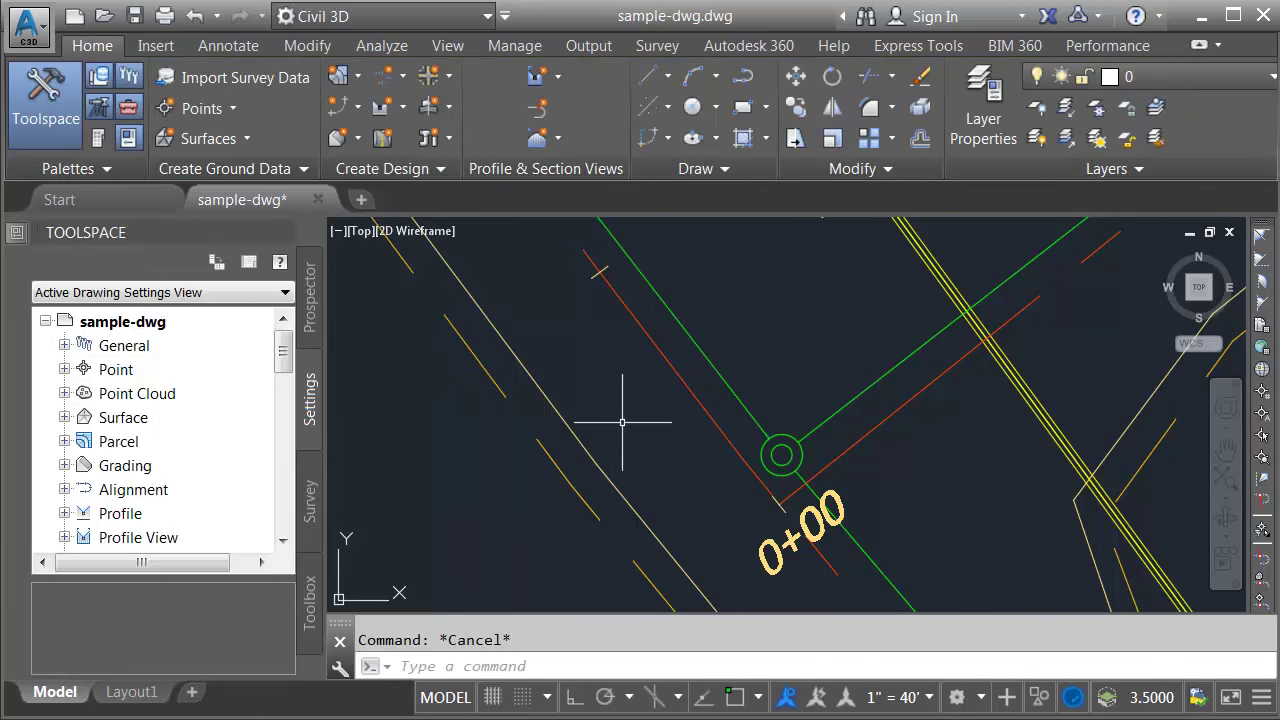
mouse_move(620, 423)
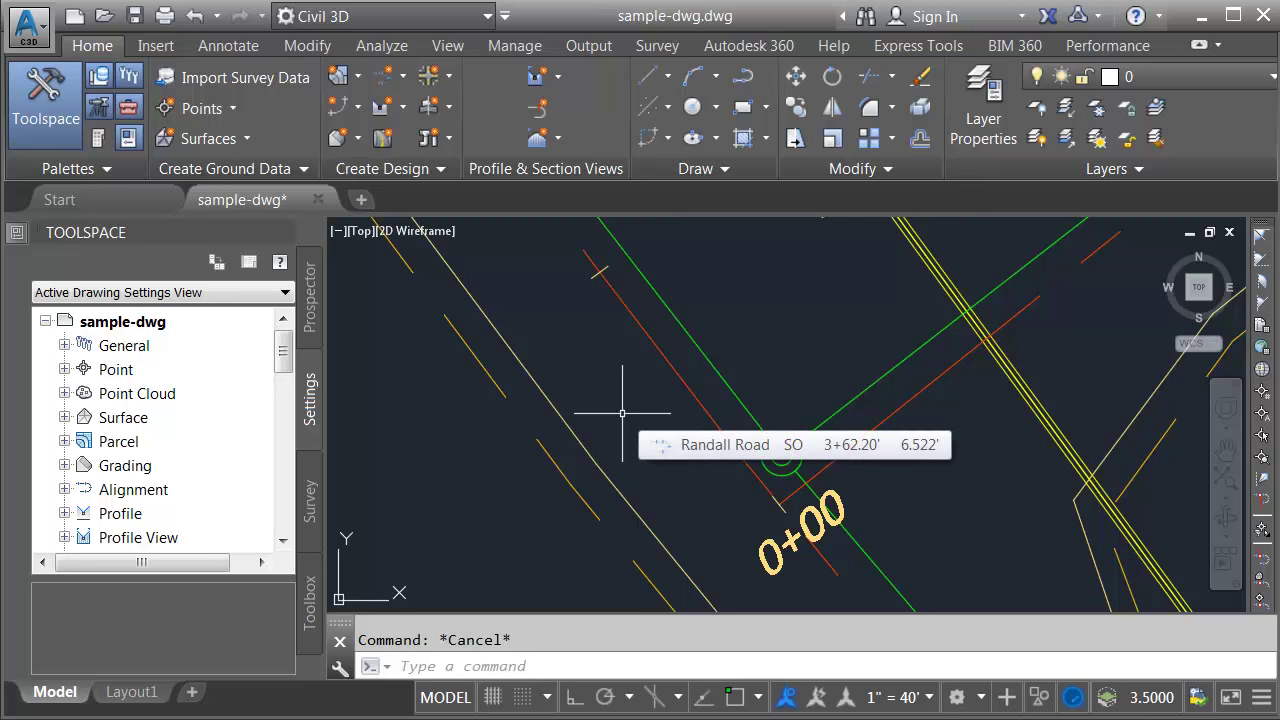
Open Define Property Sets on the Manage tab and show the Custom Data definition.
left_click(515, 46)
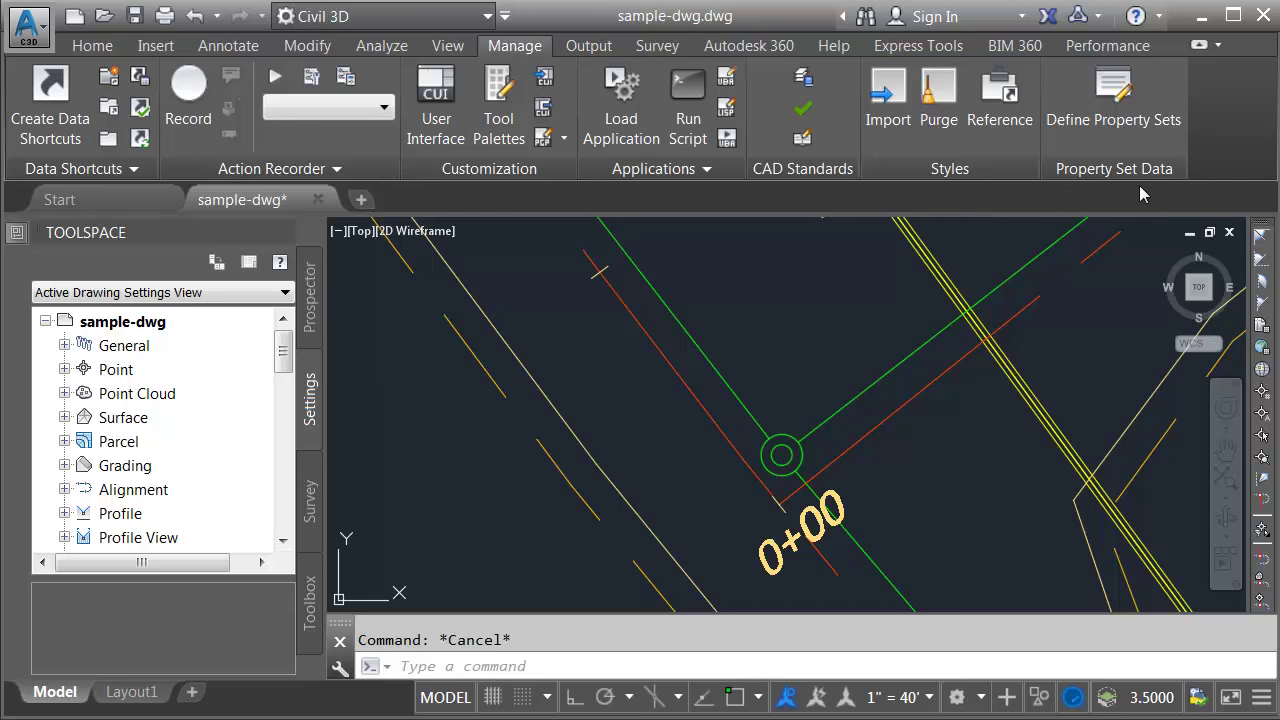
left_click(1106, 92)
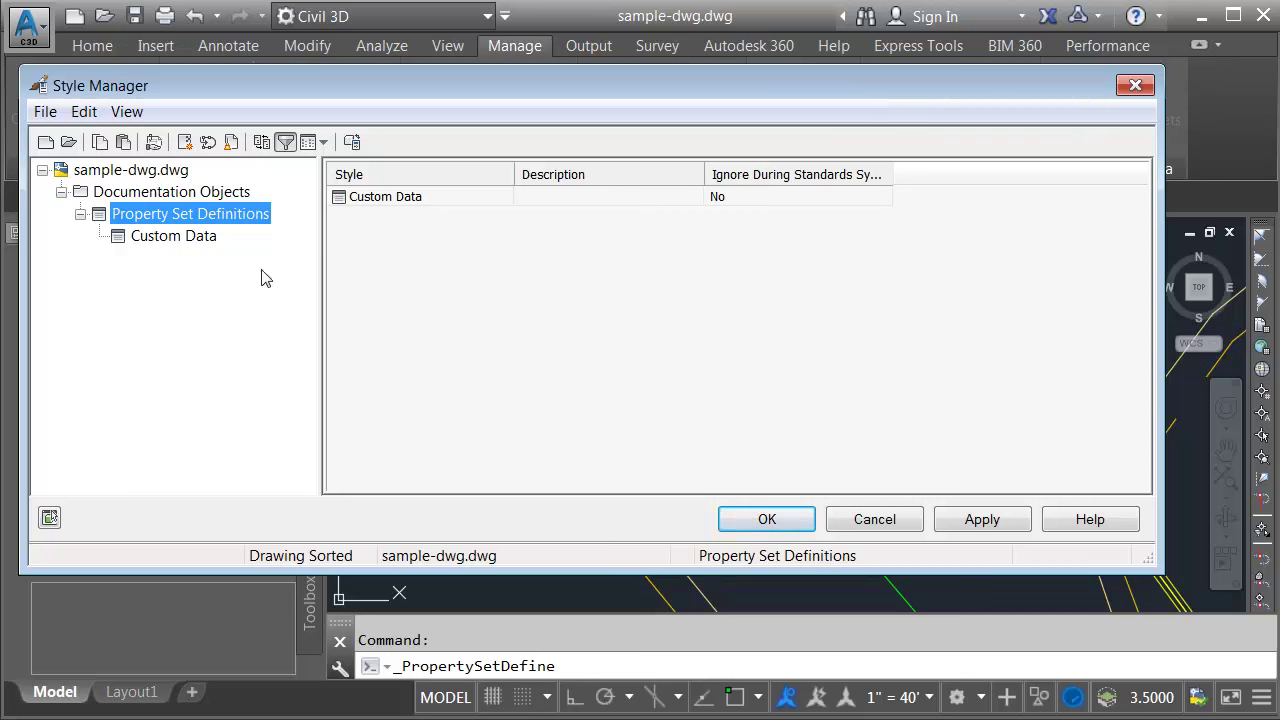
left_click(173, 240)
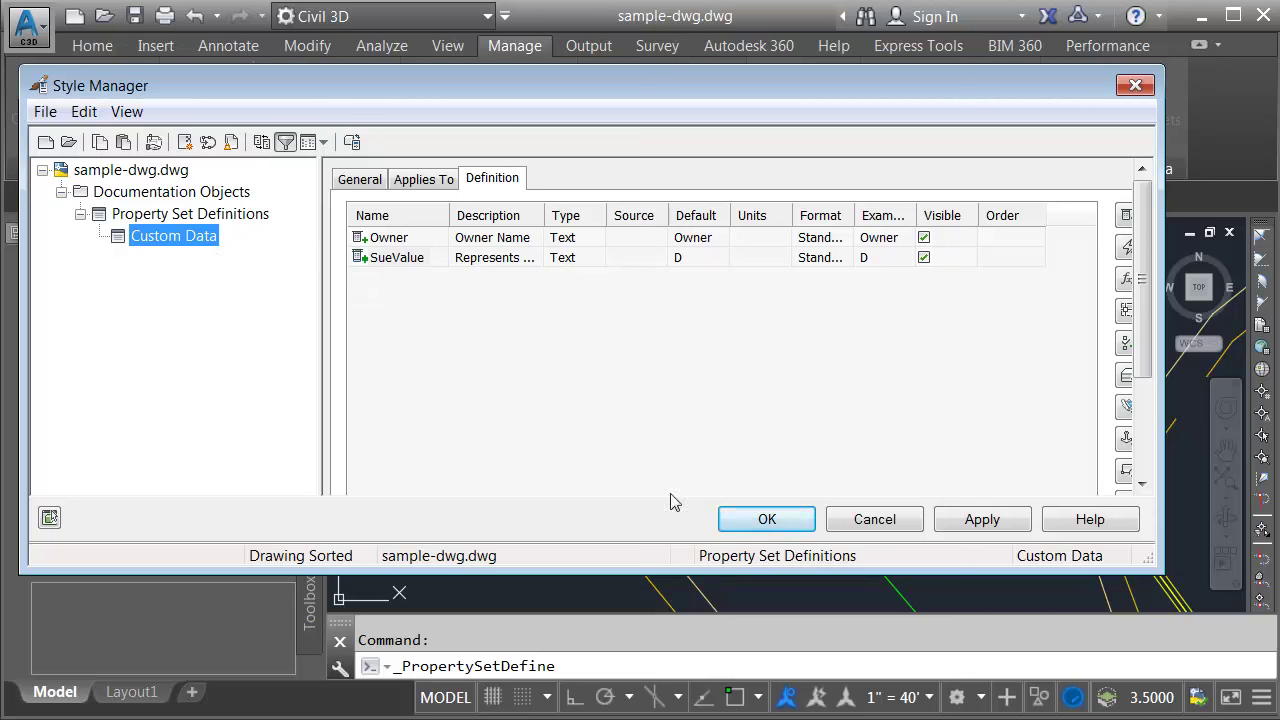
Close the Style Manager and add a Single Part Plan label to the 0+00 manhole.
left_click(766, 520)
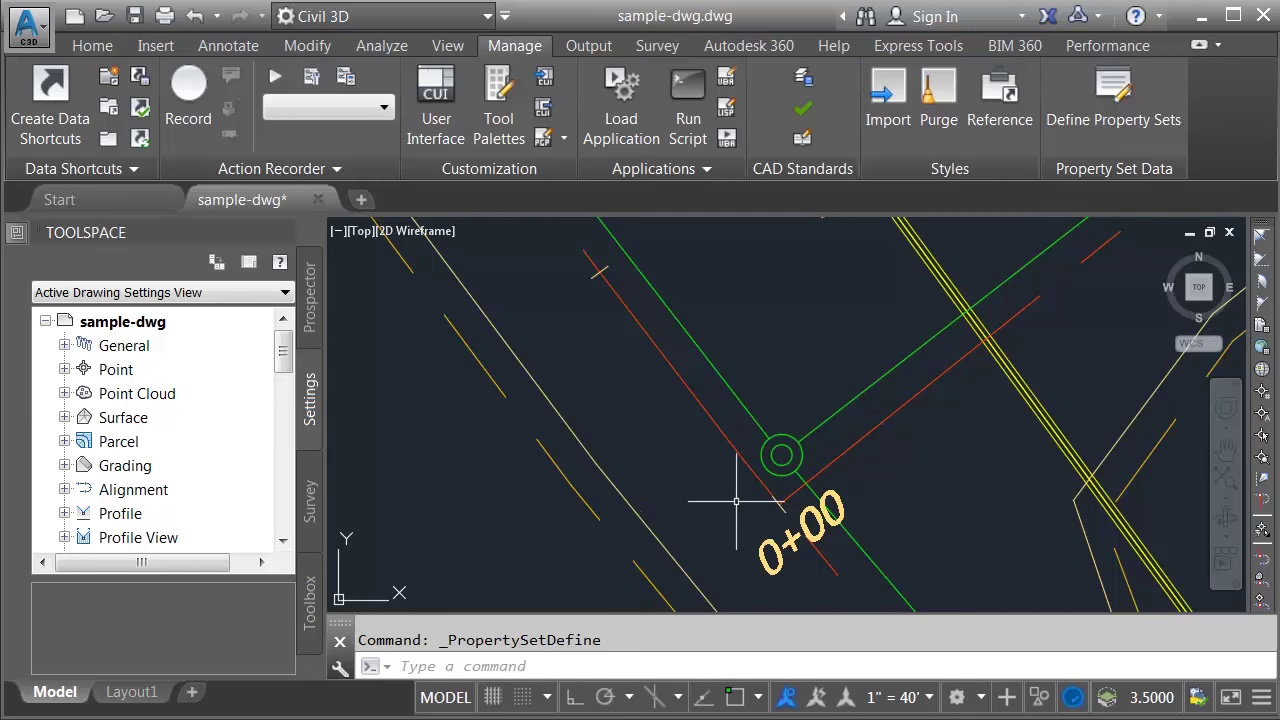
left_click(764, 466)
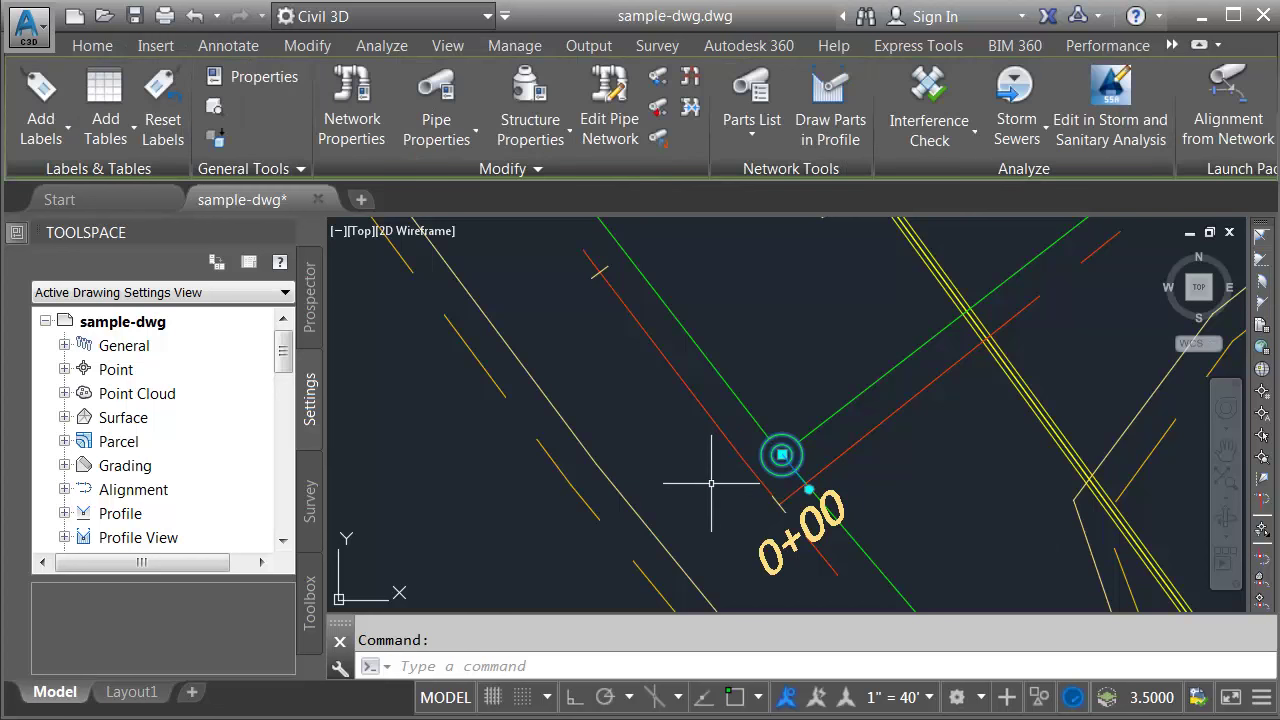
left_click(40, 124)
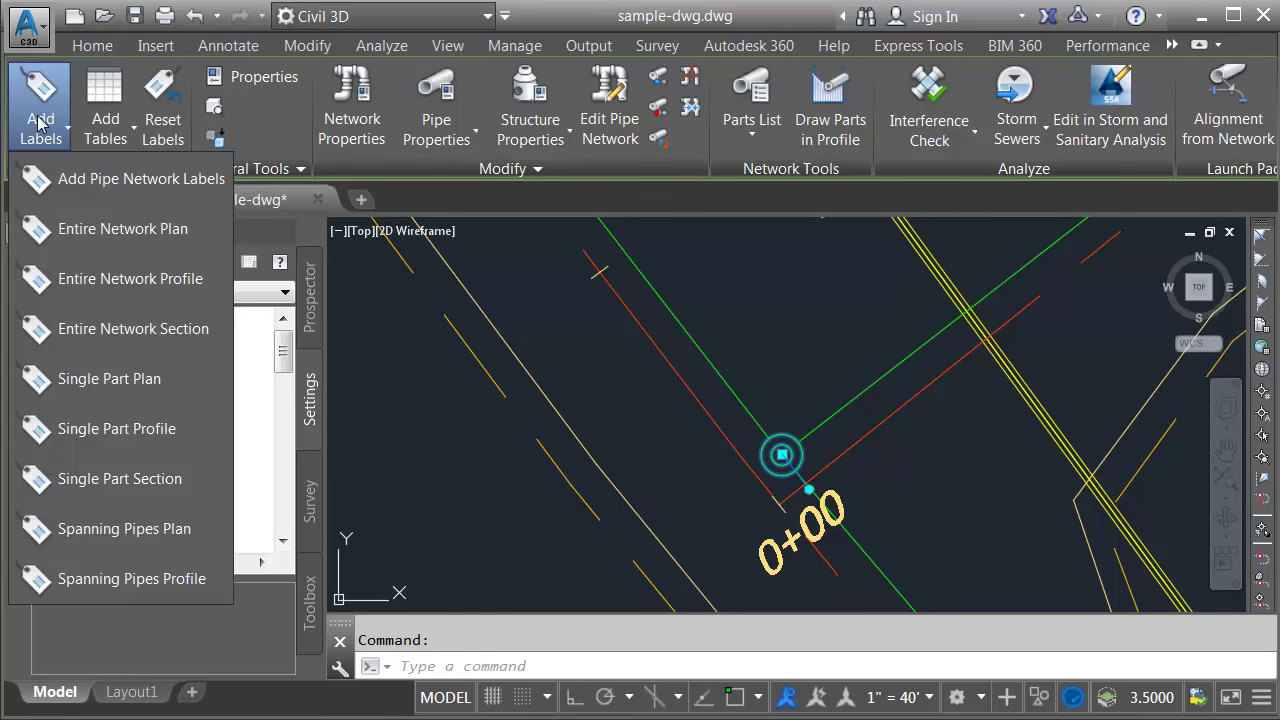
left_click(88, 380)
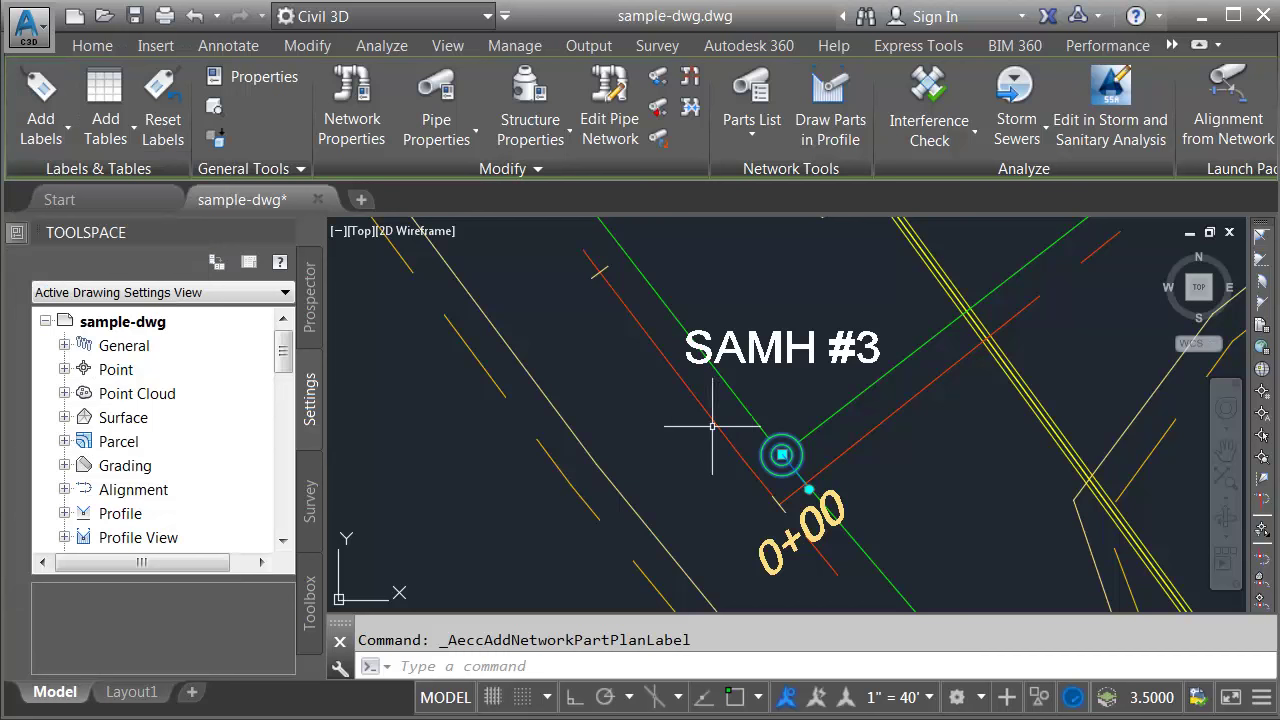
key("Escape")
Drag the SAMH #3 label to the left of the manhole so a leader points to it.
left_click(770, 352)
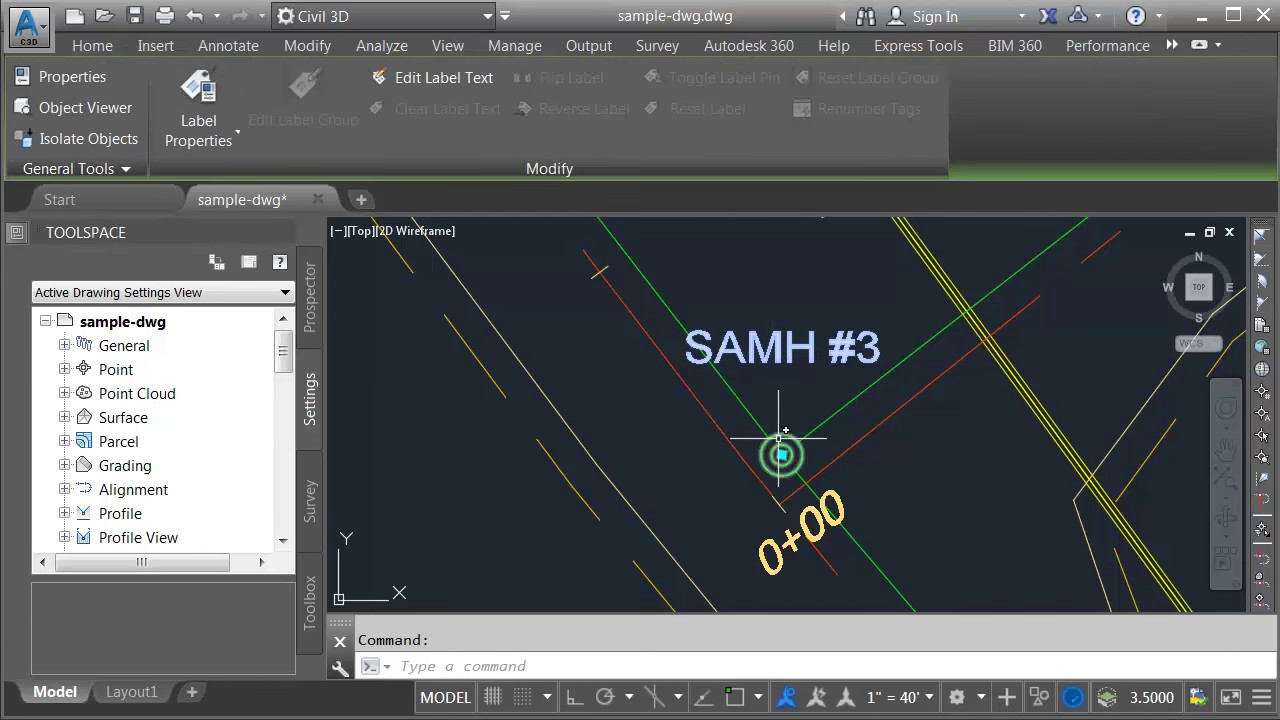
left_click(782, 455)
middle_click_drag(690, 463, 757, 374)
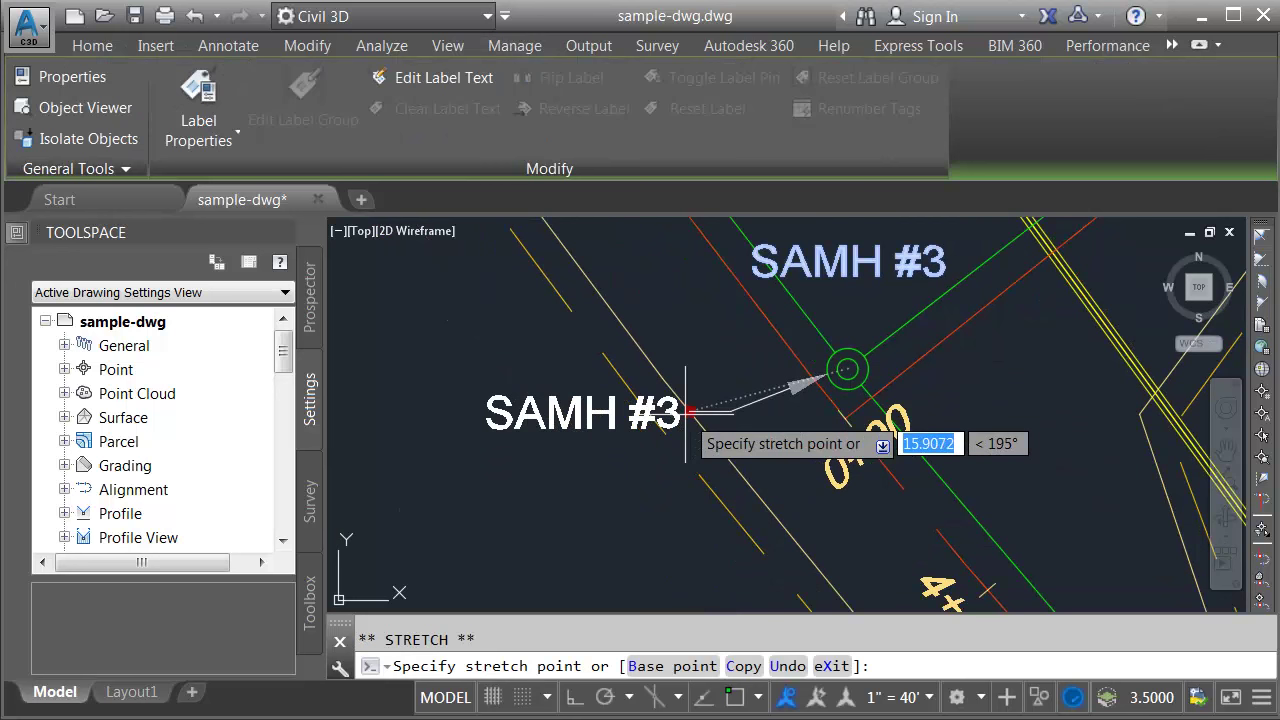
left_click(636, 436)
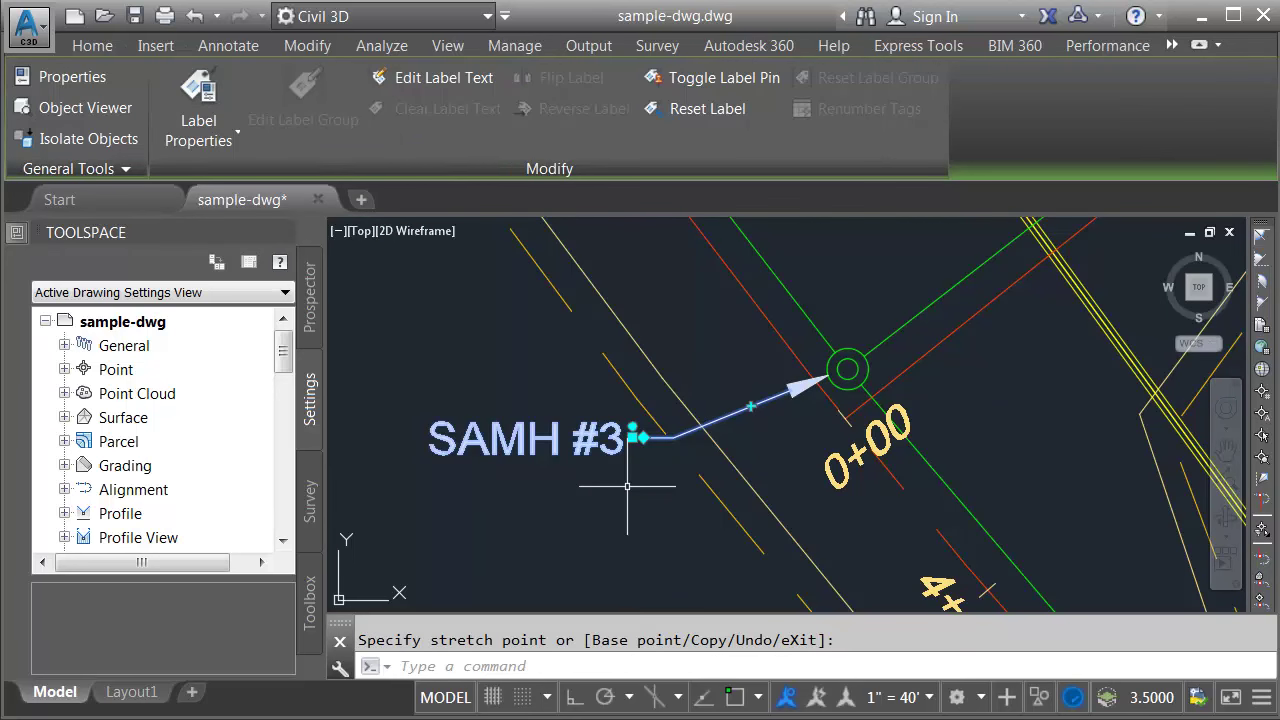
key("Escape")
key("Escape")
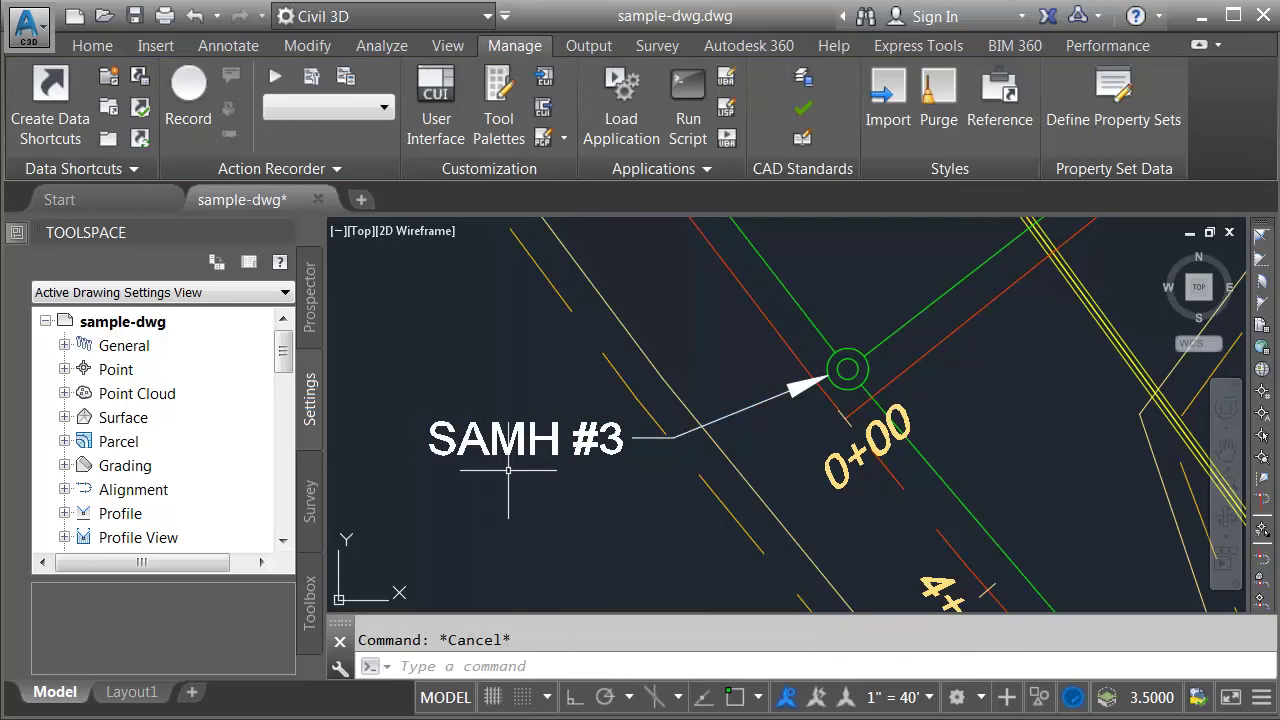
middle_click_drag(600, 479, 784, 350)
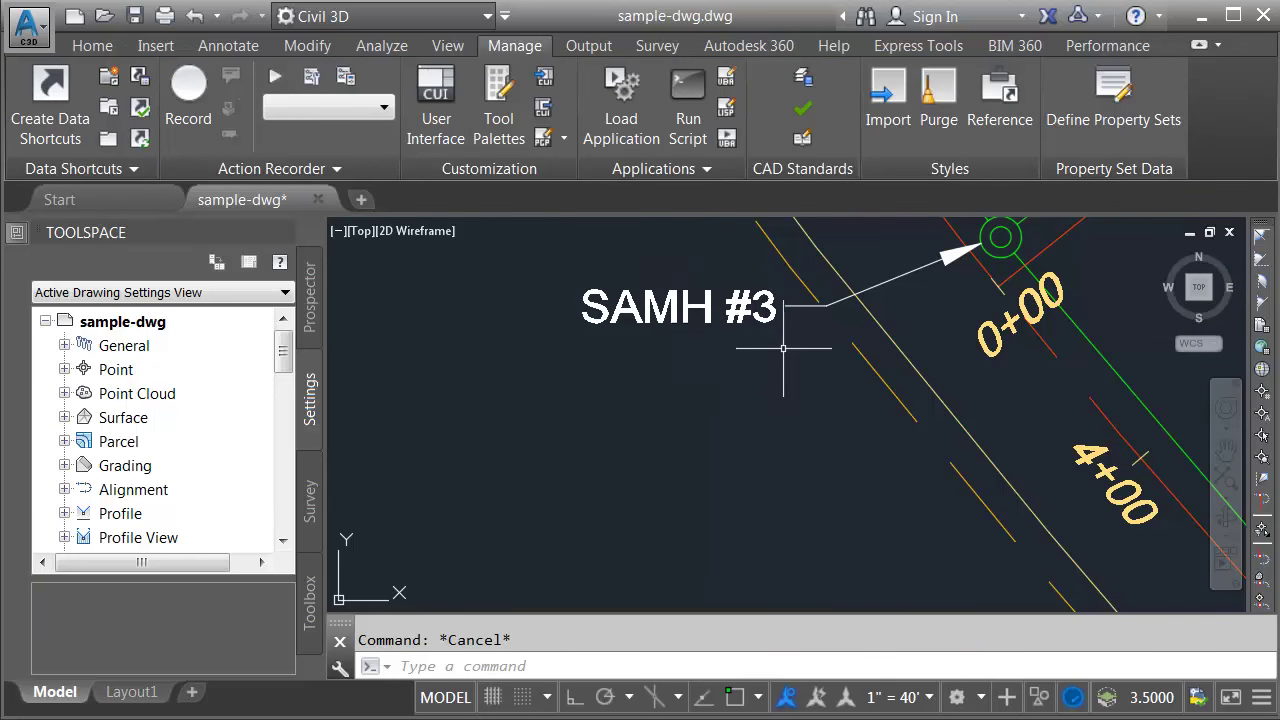
Open the ADSK-SAN PLAN (EXIST) style in the Label Style Composer at the DESCRIPTION Contents.
left_click(696, 303)
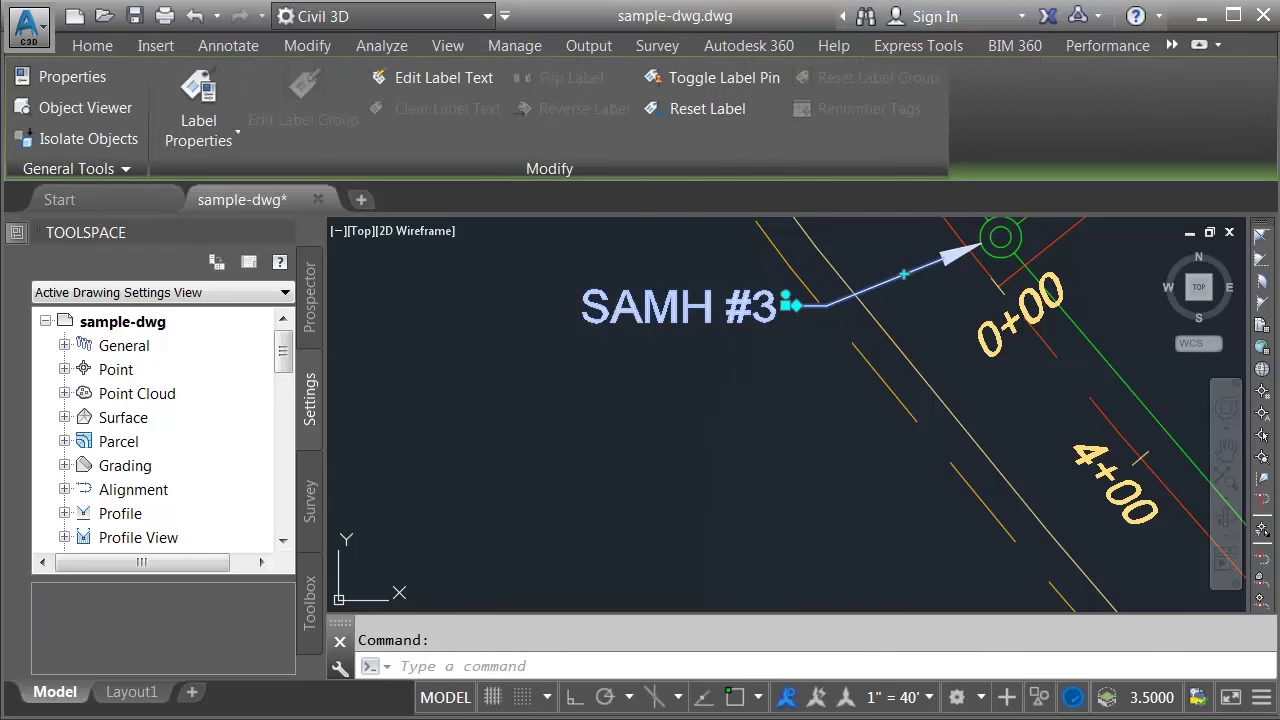
right_click(698, 256)
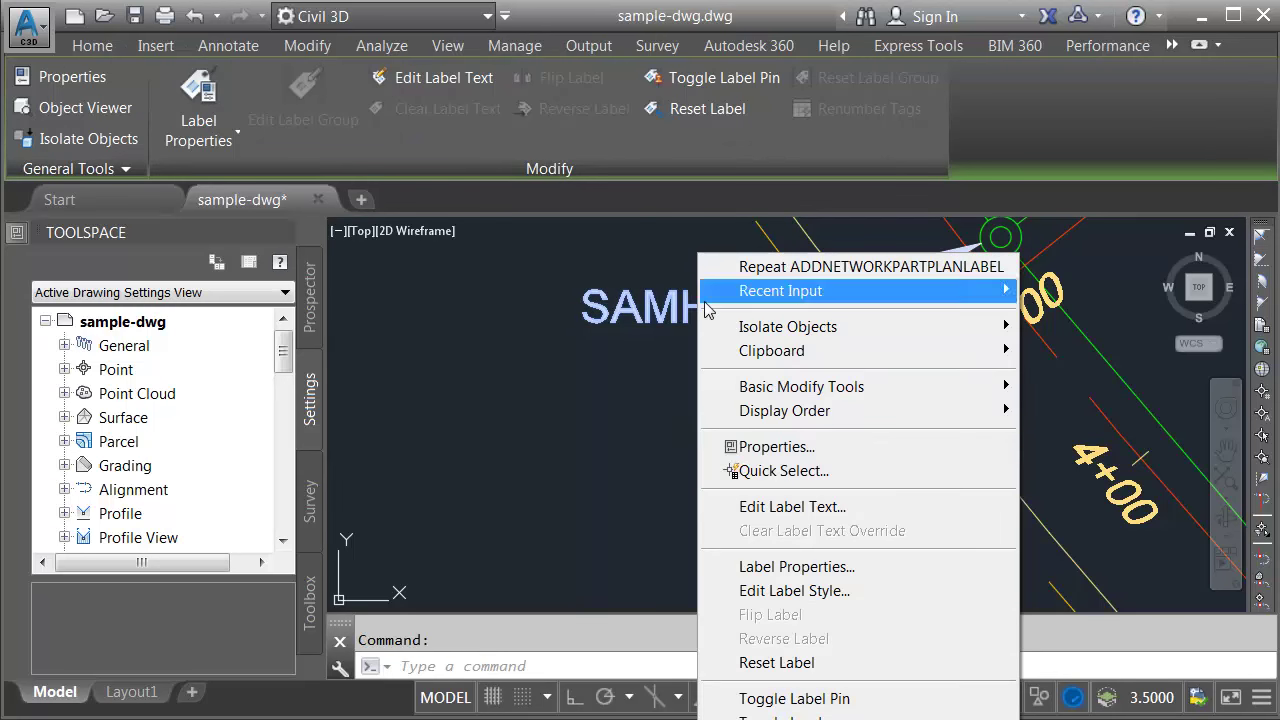
left_click(738, 591)
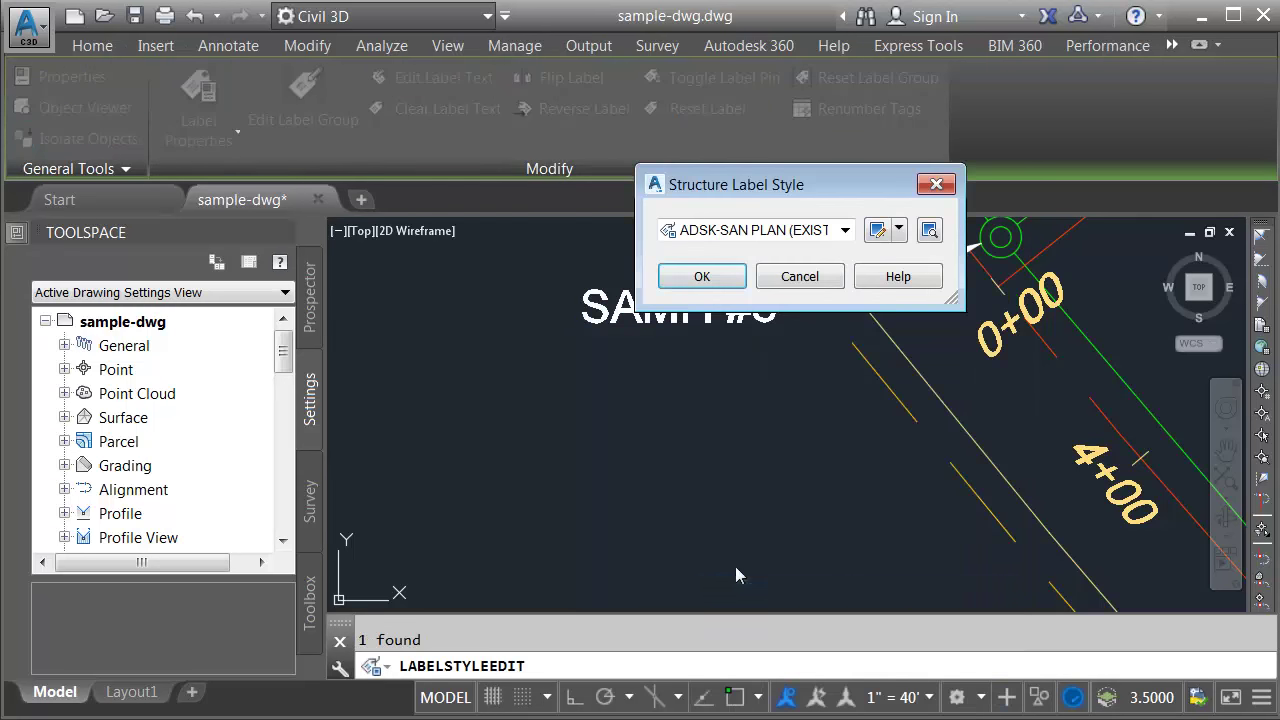
left_click(877, 231)
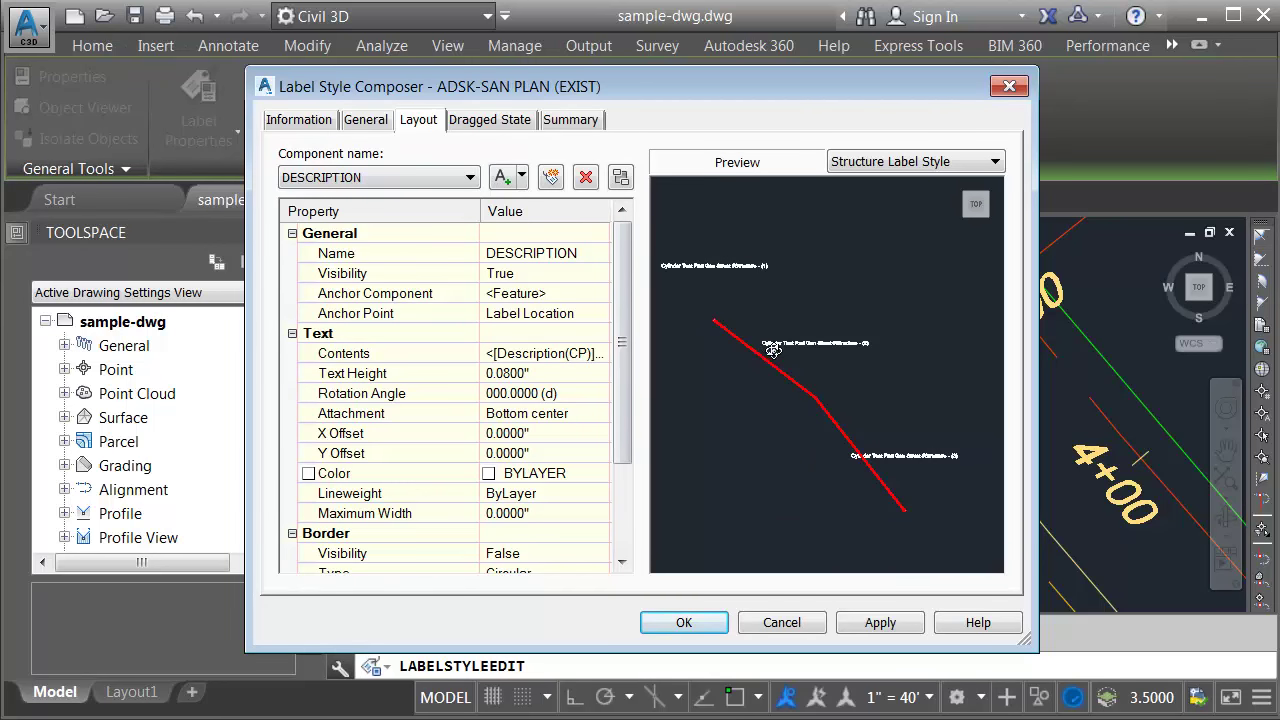
left_click(469, 180)
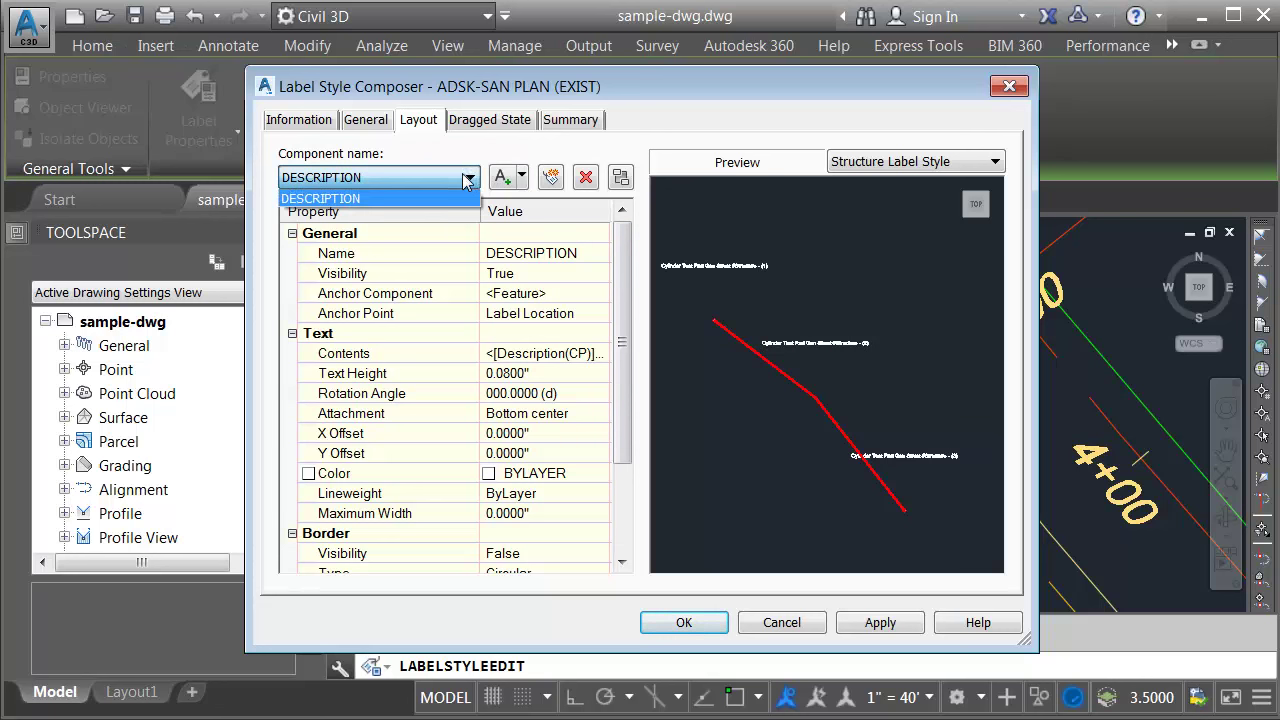
left_click(463, 180)
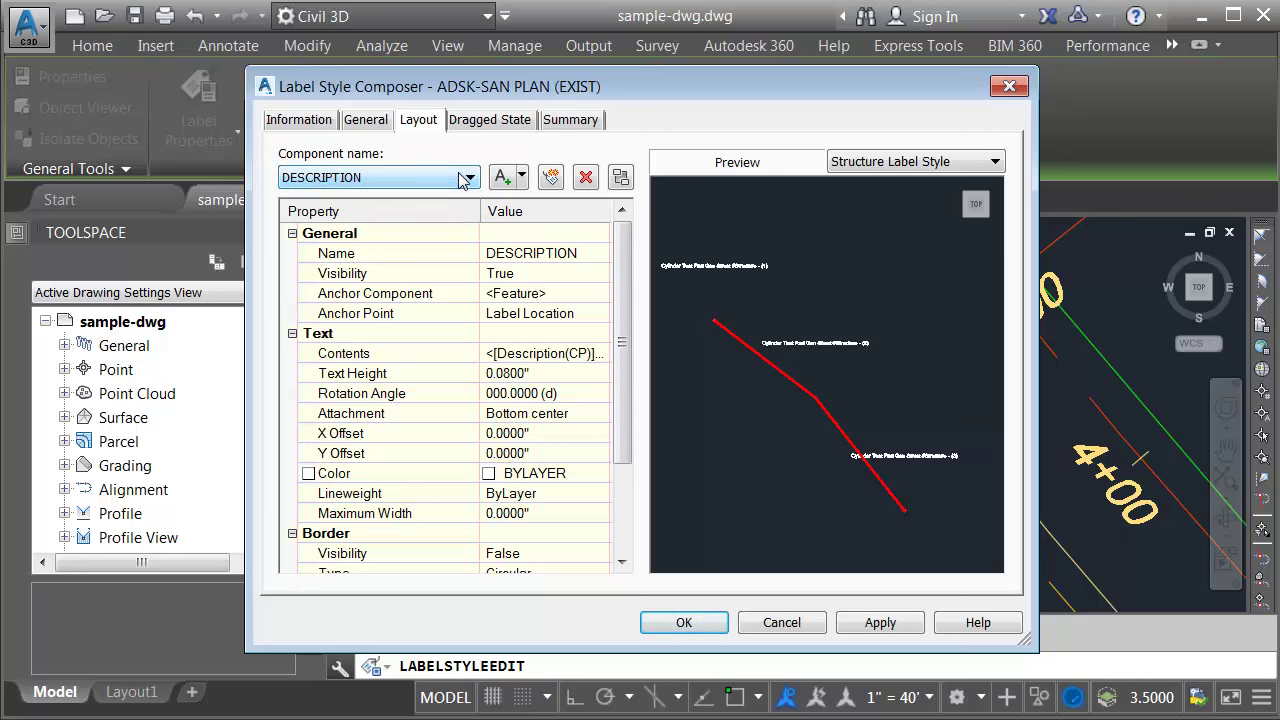
left_click(562, 360)
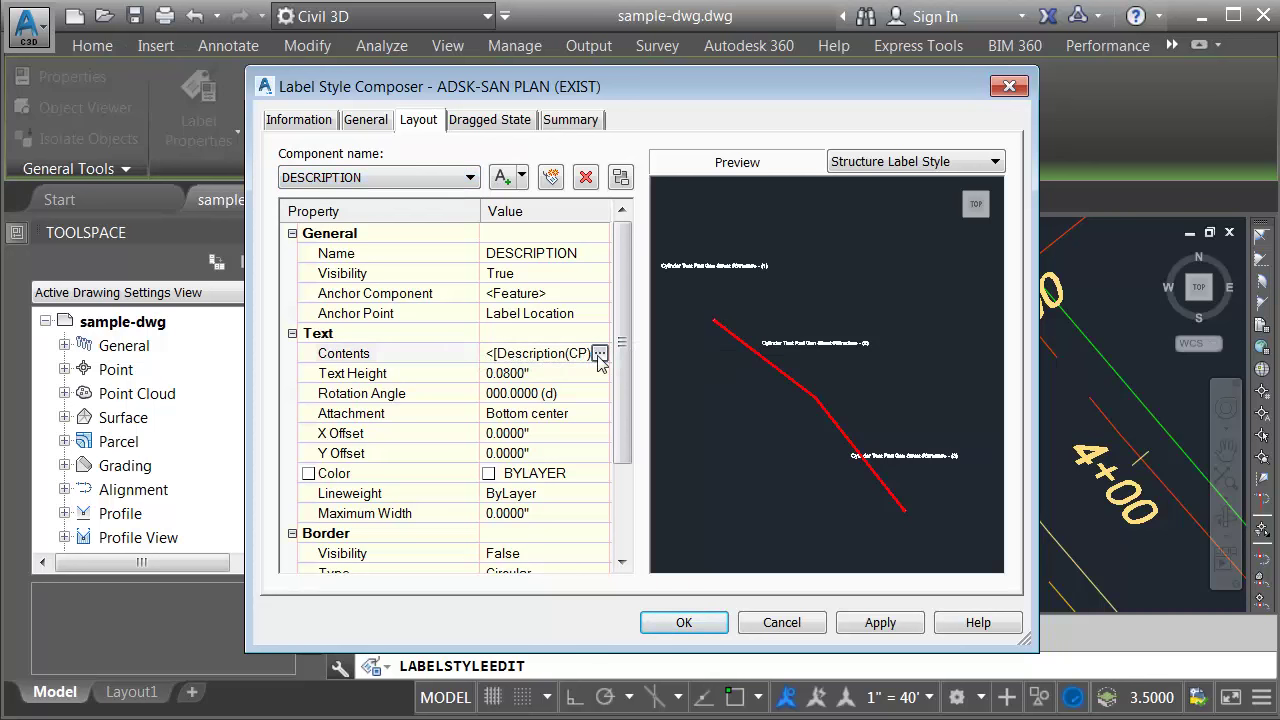
Append a new line <[PS:Custom Data:Owner]> to the DESCRIPTION text contents.
left_click(600, 354)
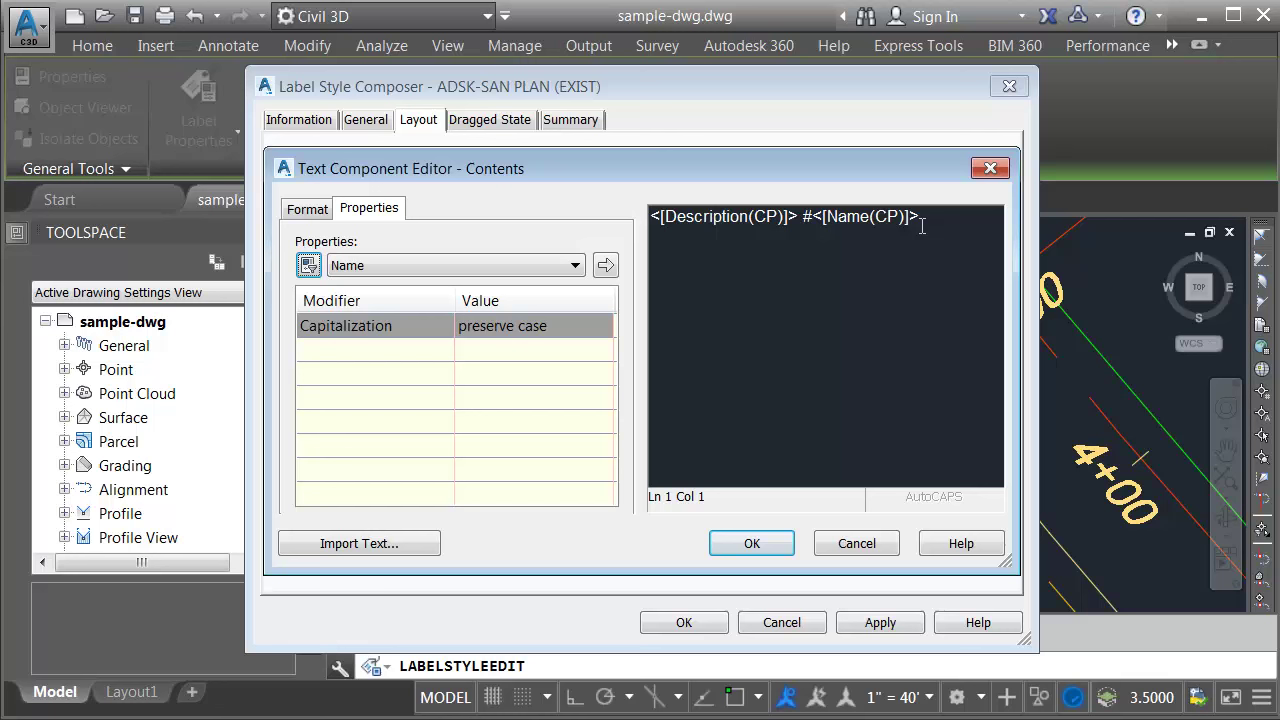
left_click(926, 221)
key("Return")
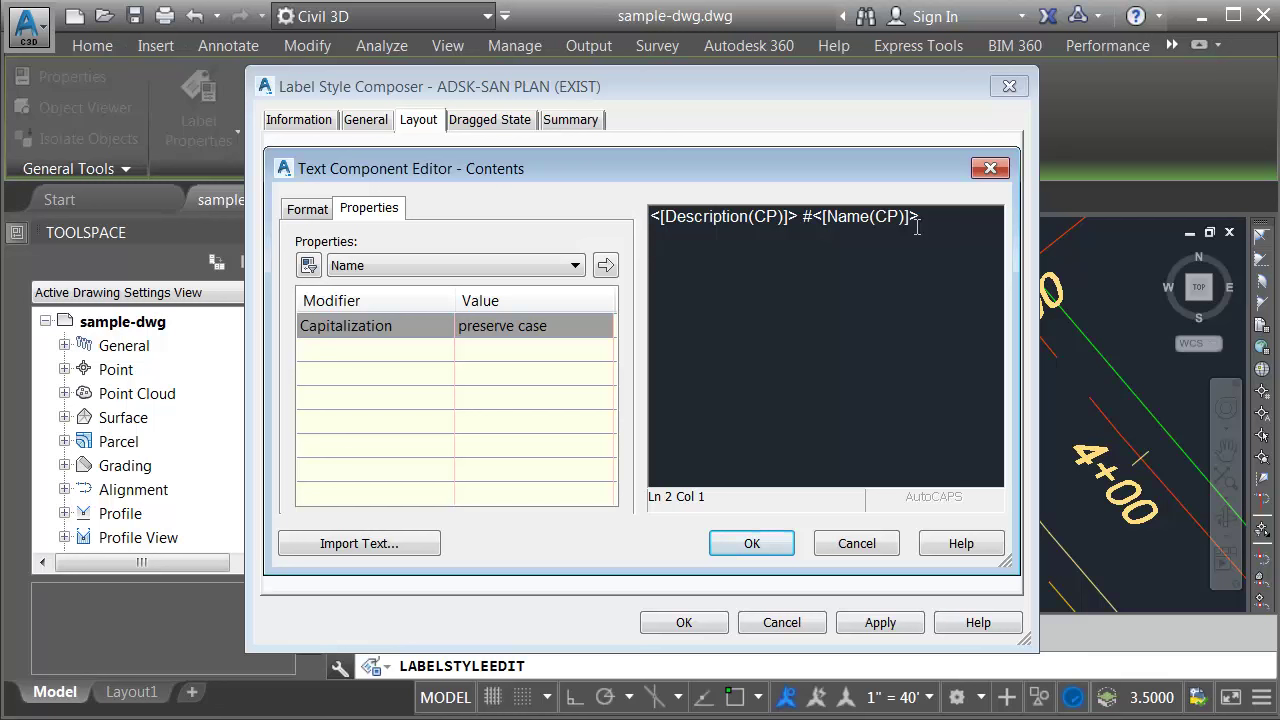
type("<[PS:Custom Data")
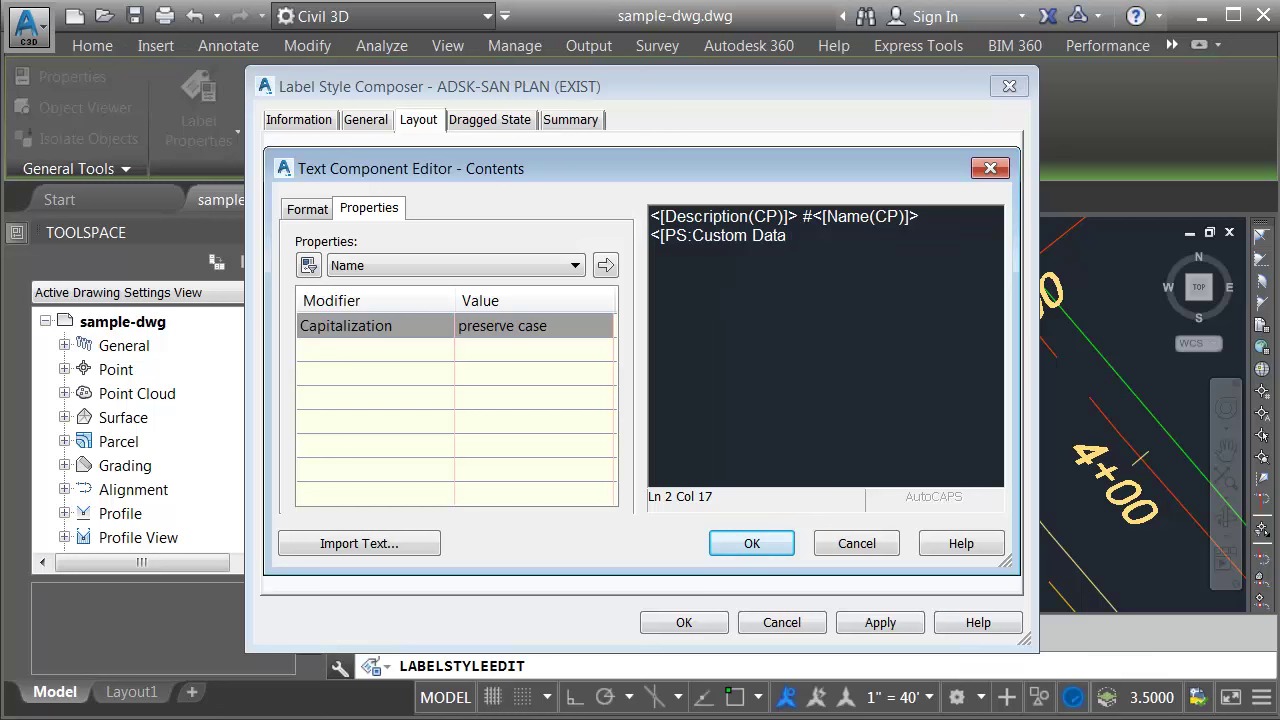
type(":Owner]>")
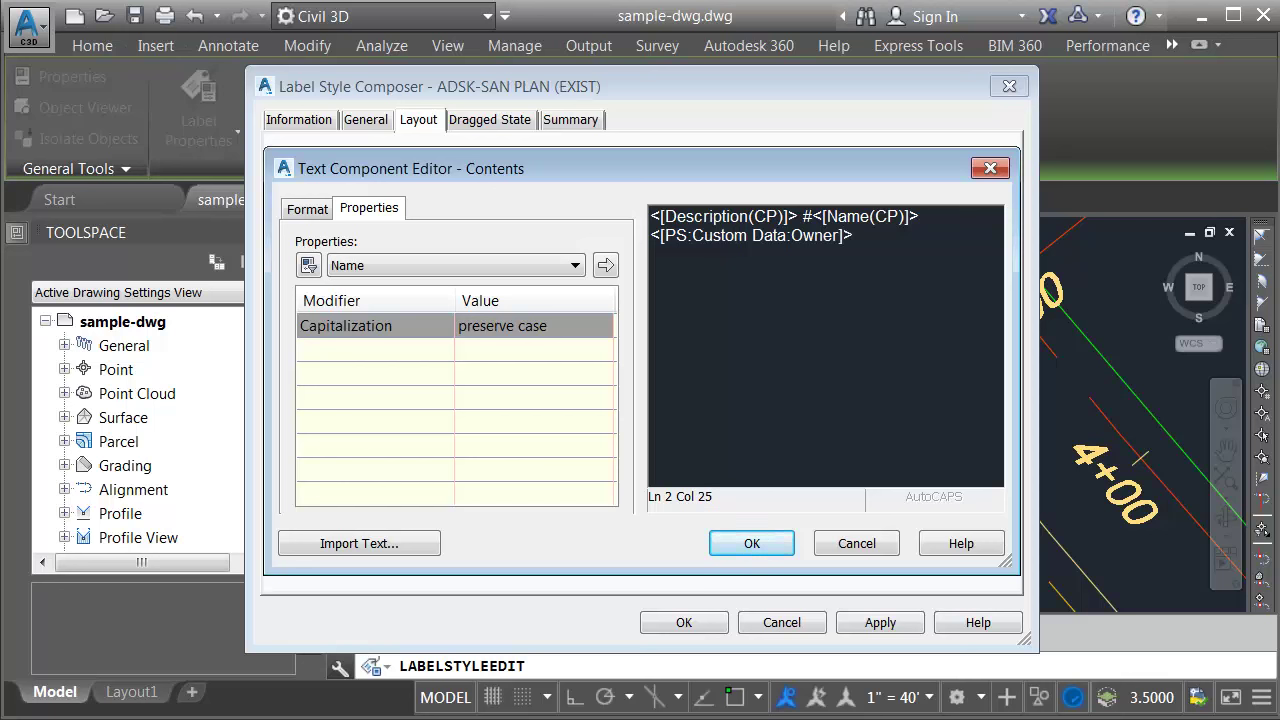
left_click(768, 541)
Accept the label style edits and recentre the drawing on the manhole and its label.
left_click(711, 621)
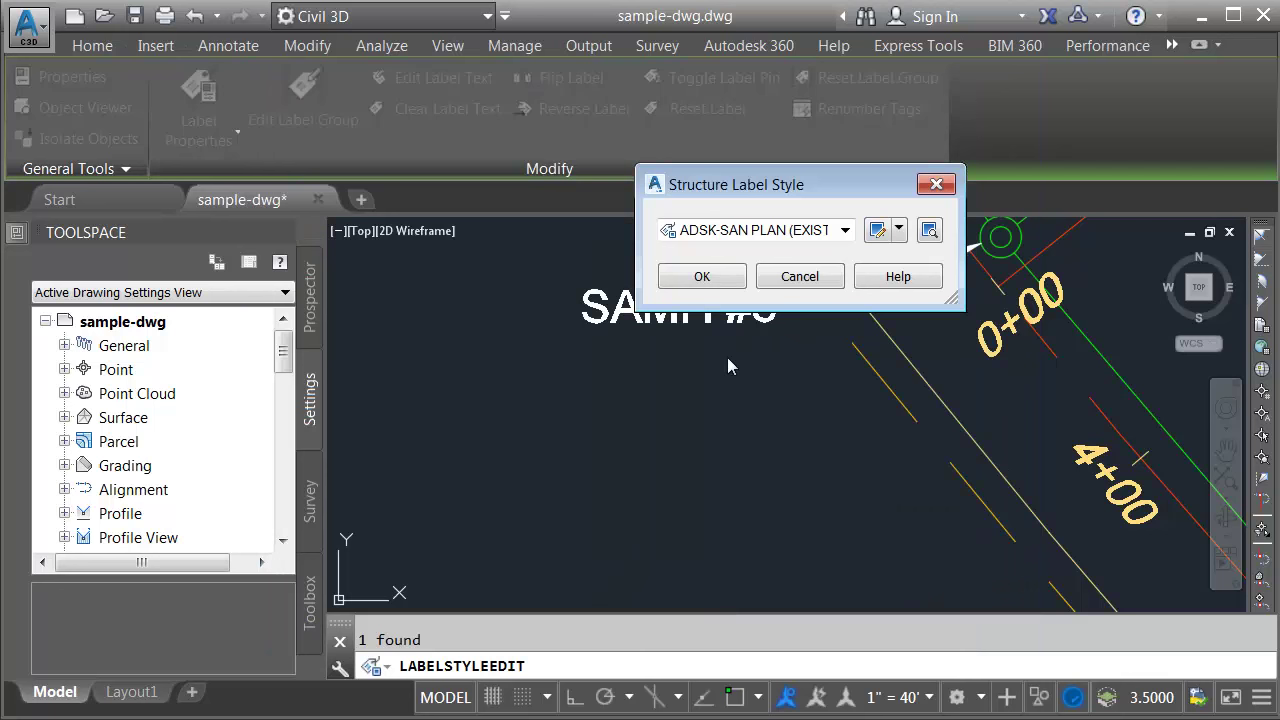
left_click(714, 277)
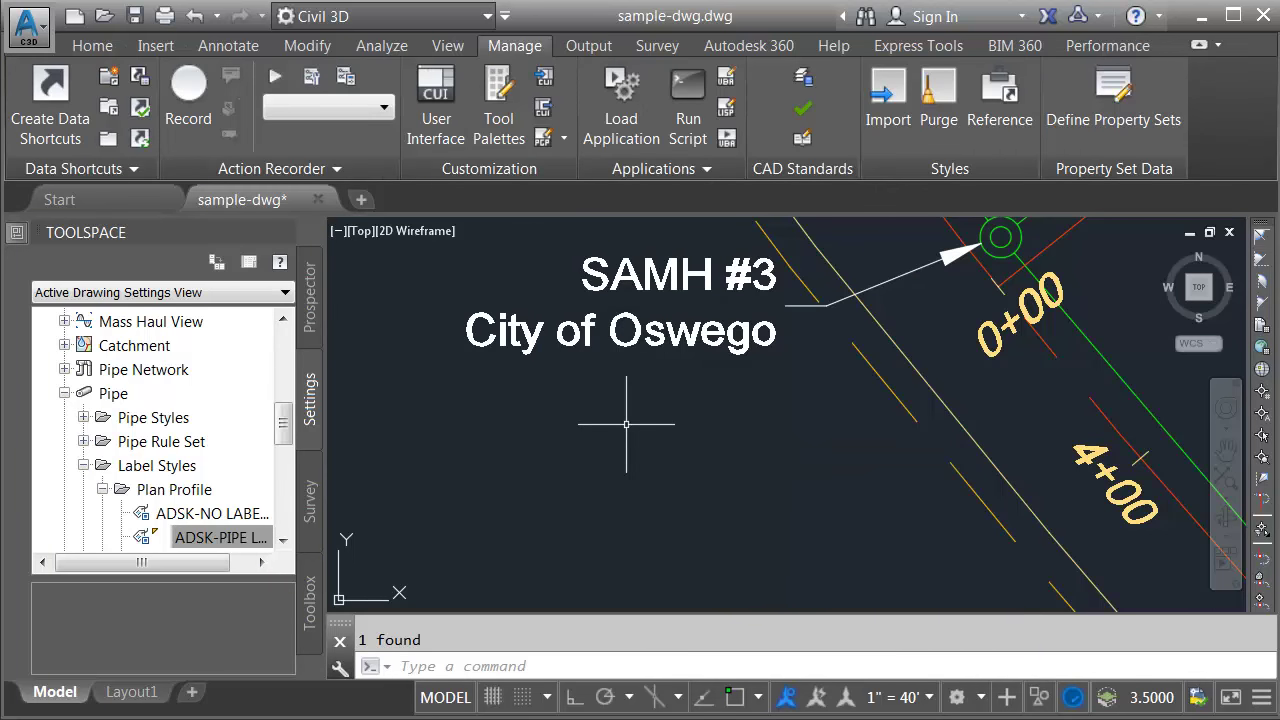
middle_click_drag(630, 425, 729, 502)
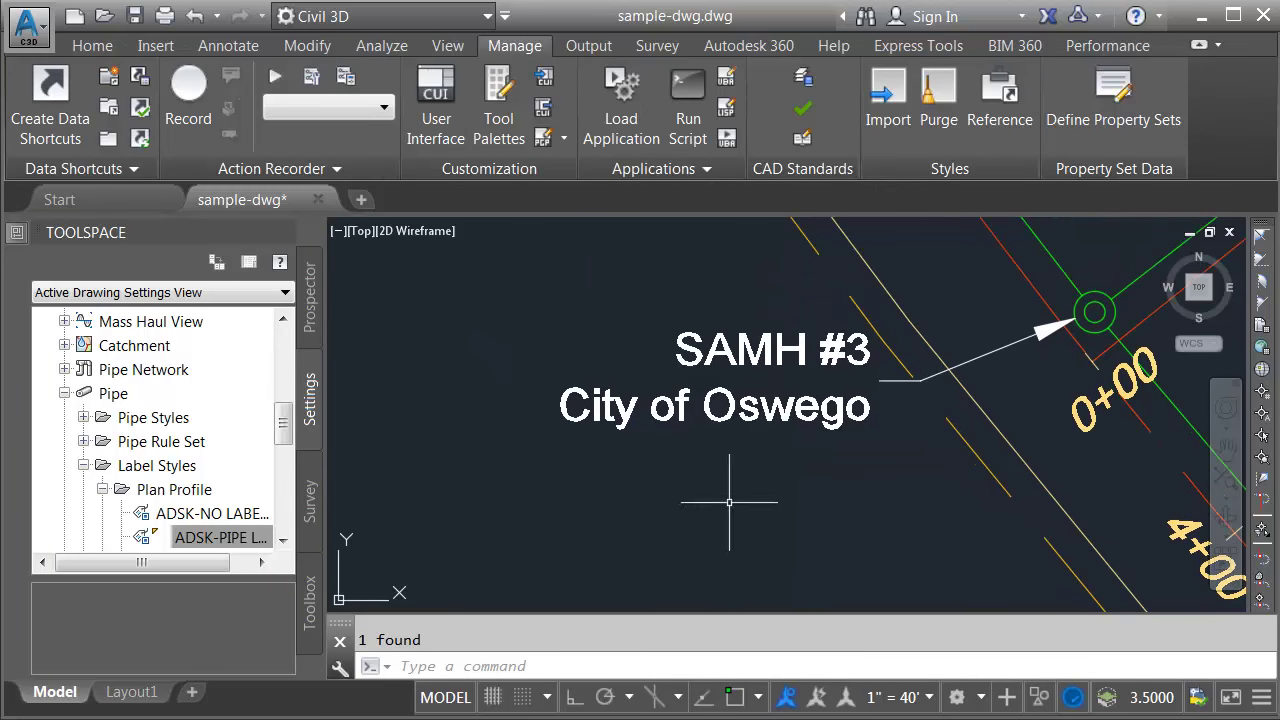
Change the 0+00 manhole's Owner property from City of Oswego to City of Dundee.
left_click(1094, 312)
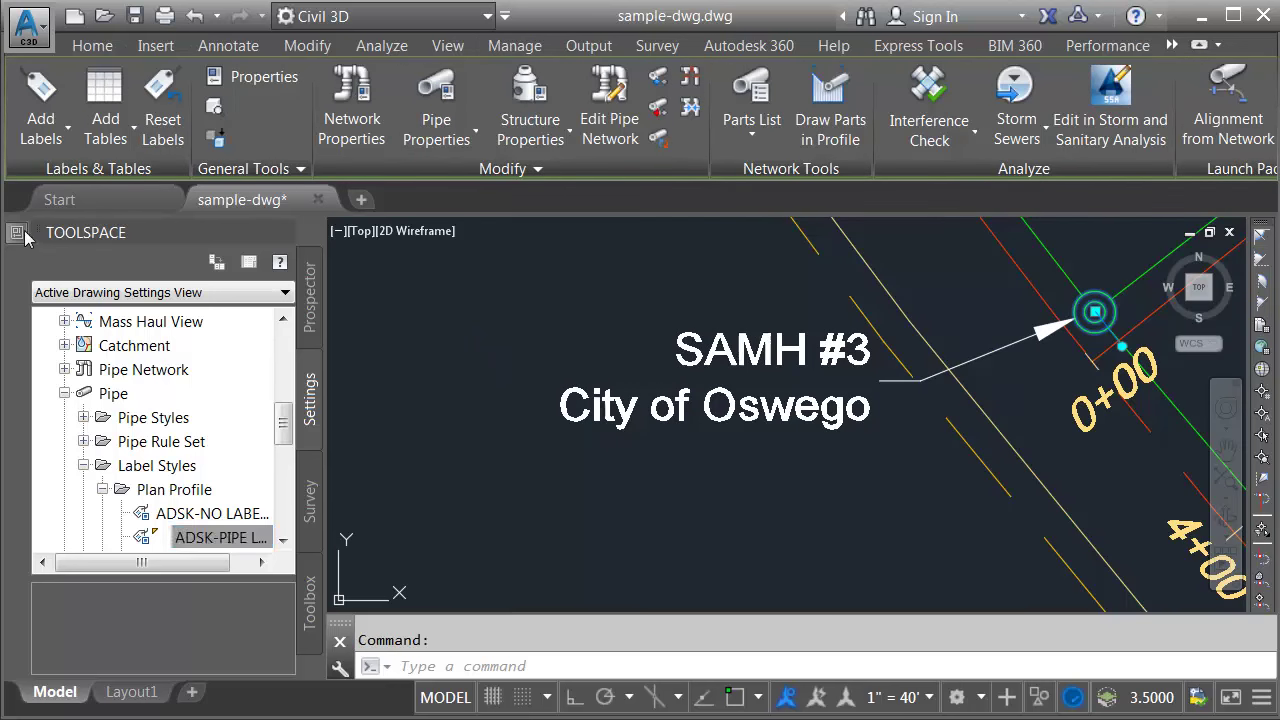
left_click(341, 425)
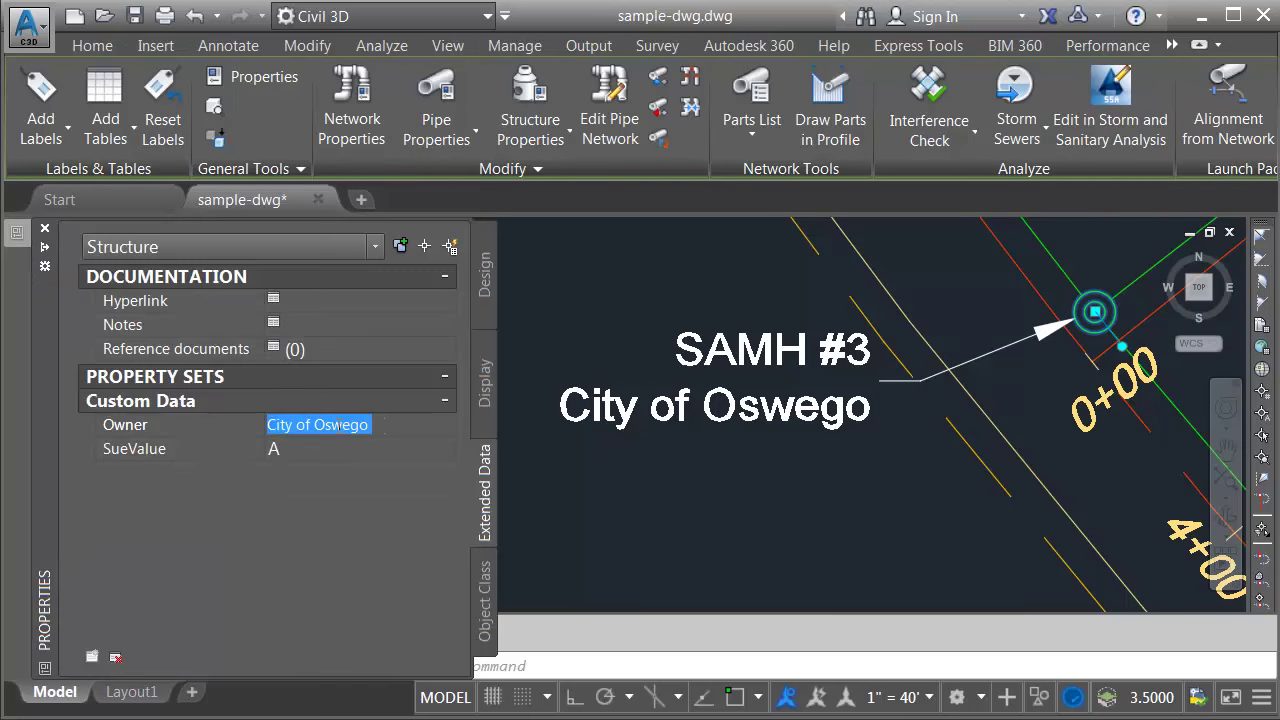
left_click_drag(380, 425, 314, 425)
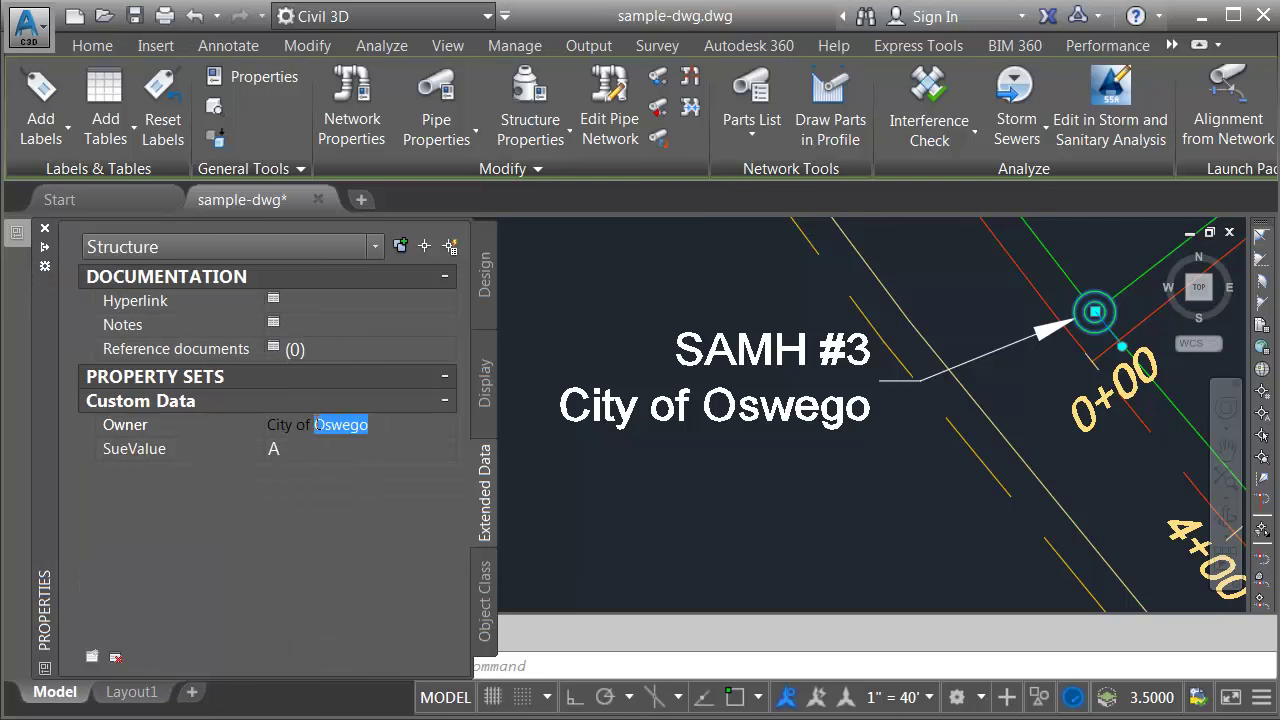
type("Dundee")
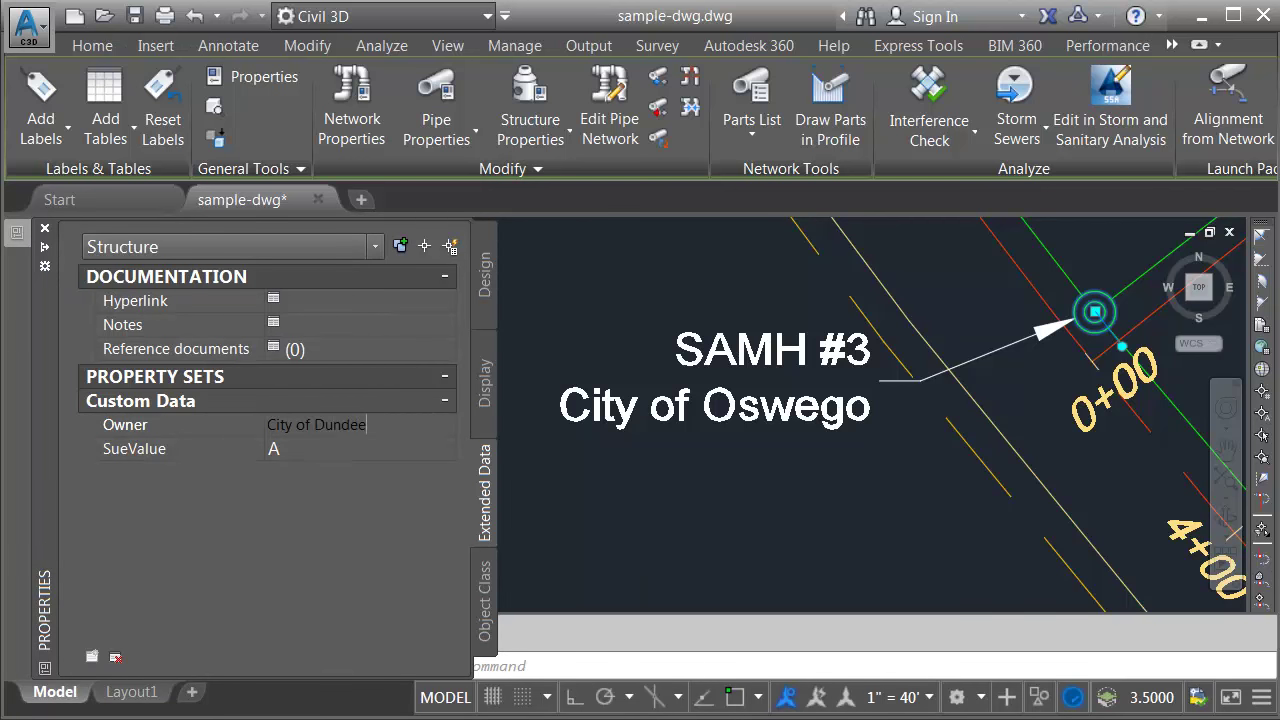
key("Tab")
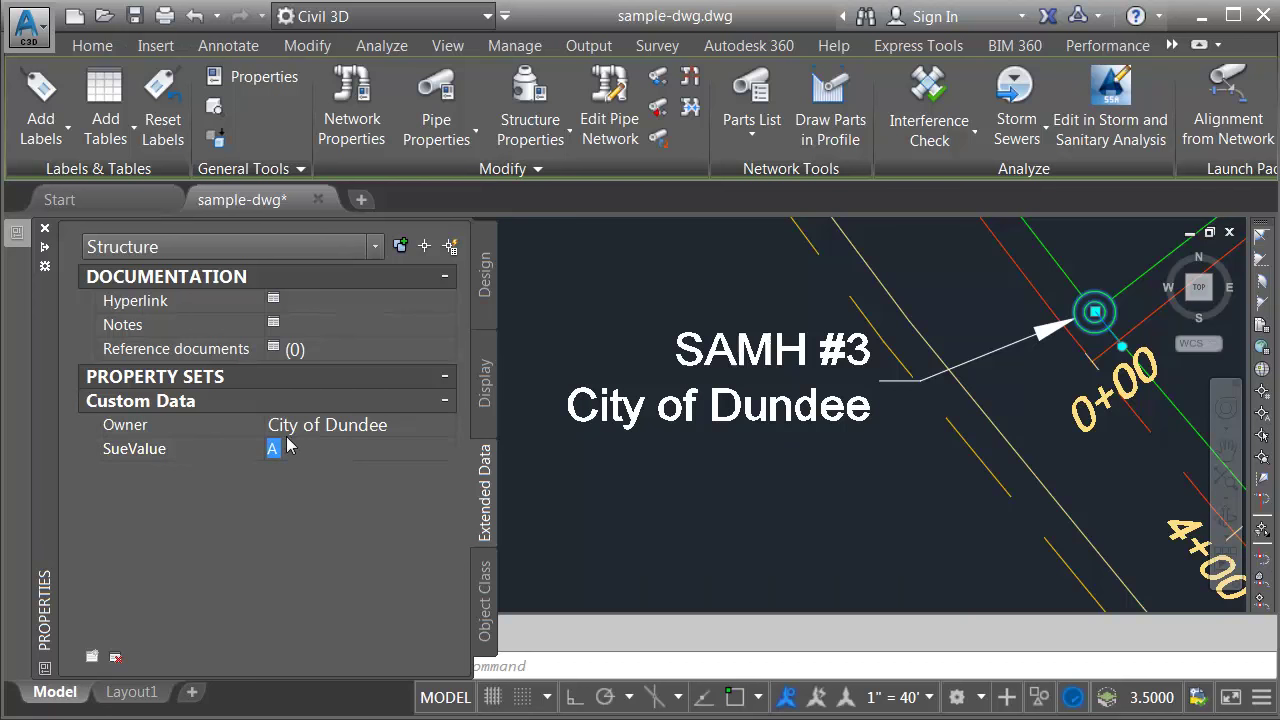
Close Properties and reopen the SAMH #3 label's style in the Label Style Composer.
key("ctrl+1")
key("Escape")
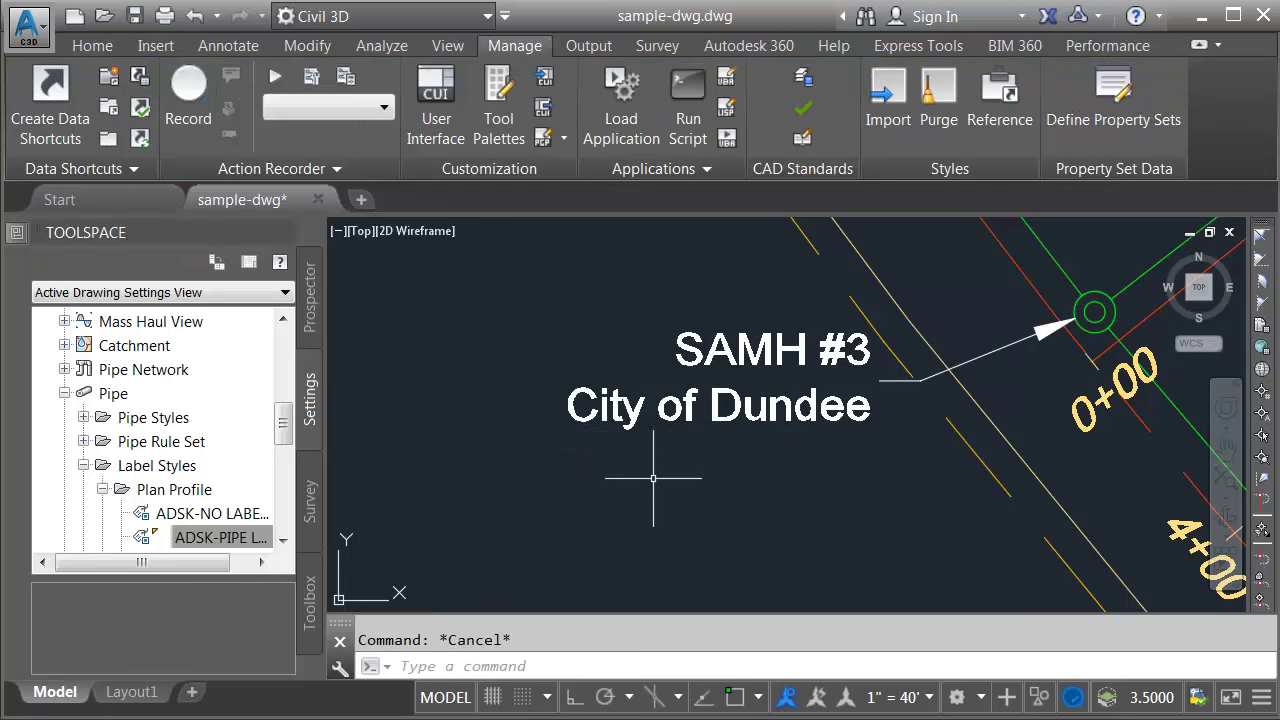
left_click(694, 350)
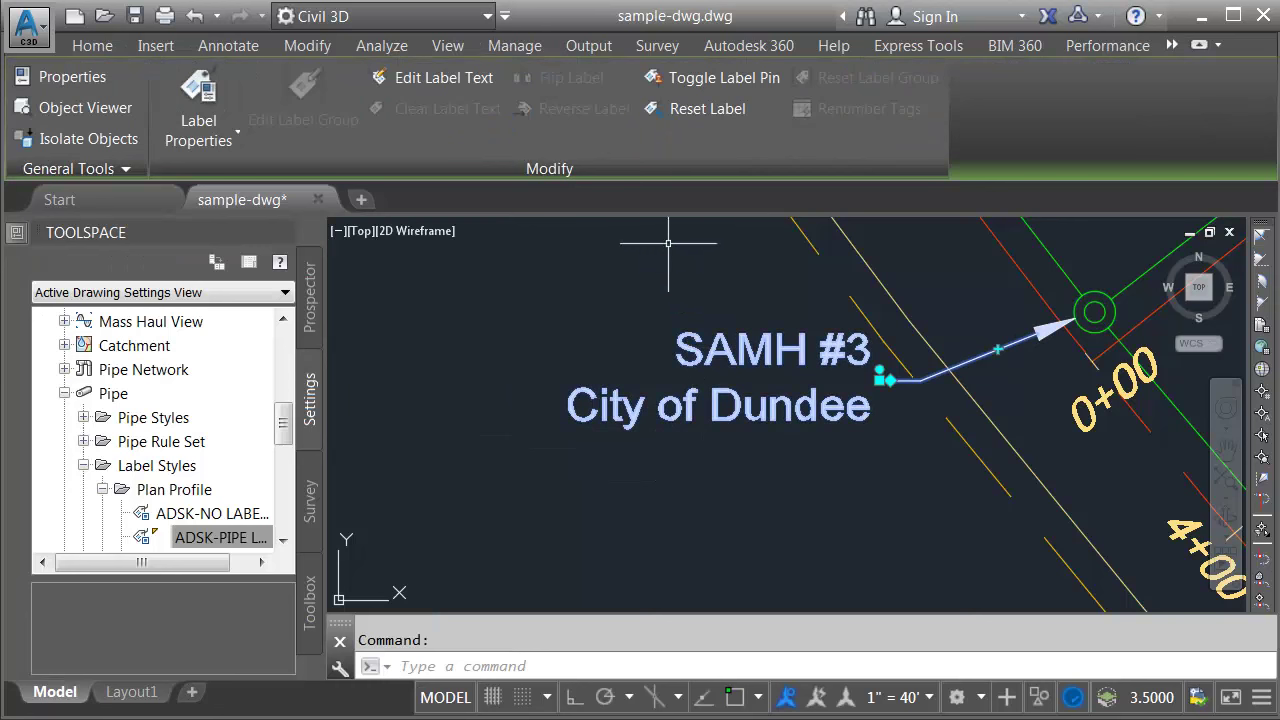
right_click(670, 250)
left_click(727, 582)
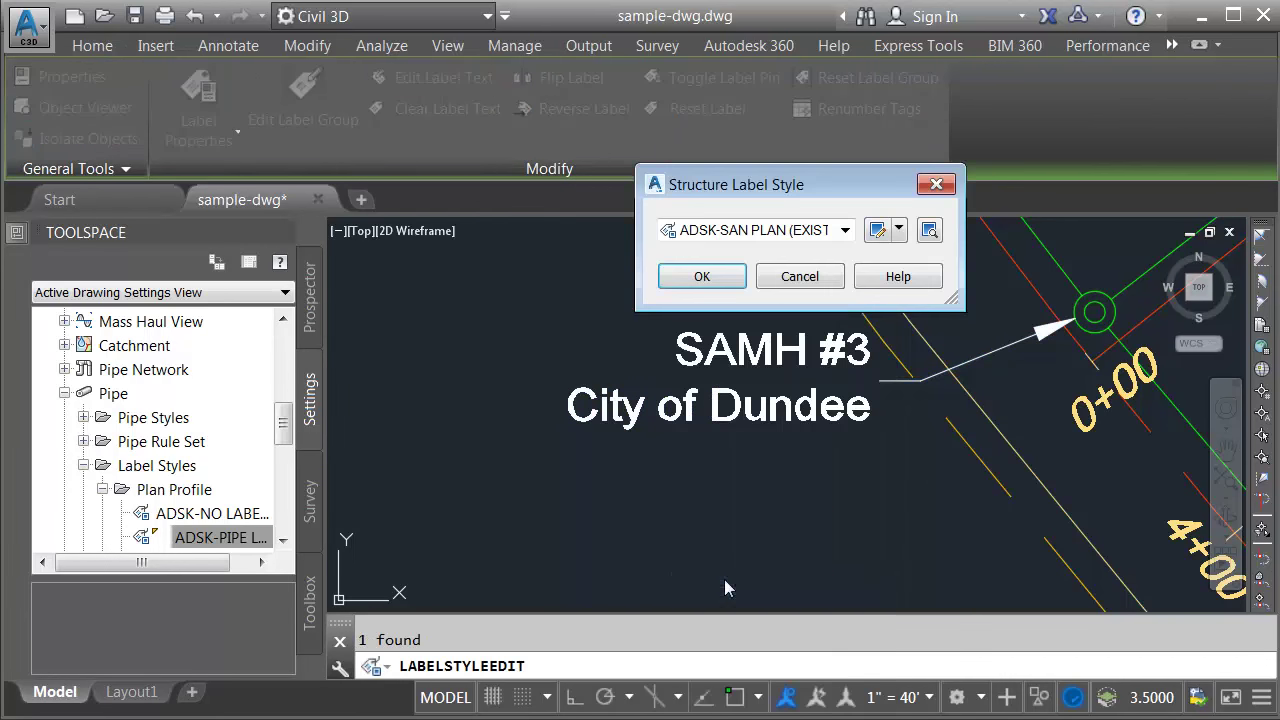
left_click(877, 231)
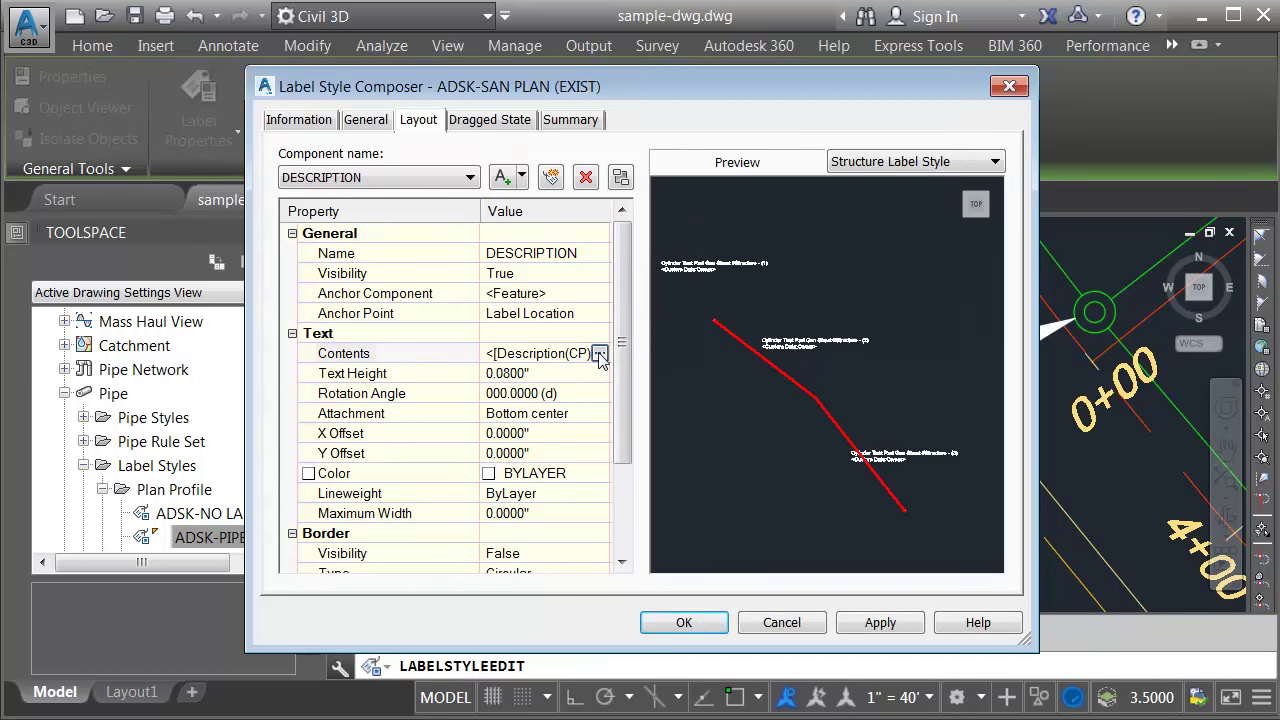
Add <[PS:Custom Data:SueValue]> after the Owner line in the DESCRIPTION contents and accept all dialogs.
left_click(600, 354)
left_click(859, 240)
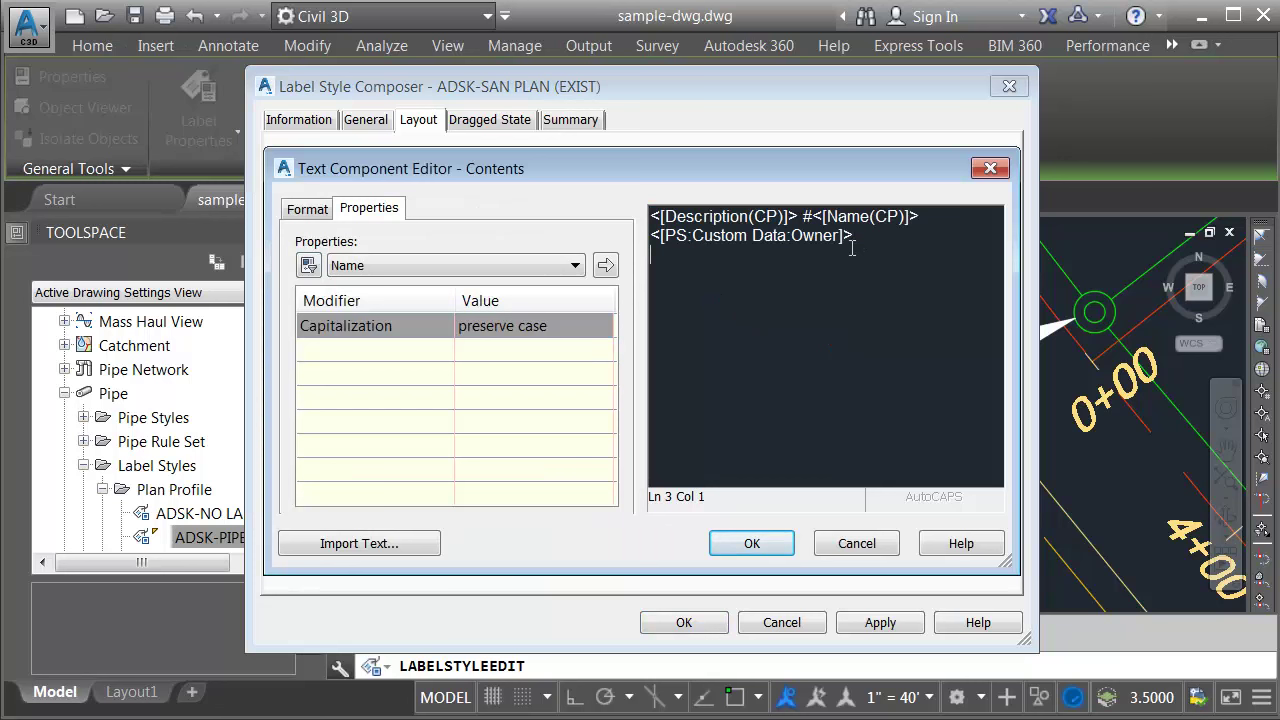
type("<[PS:Custom Data")
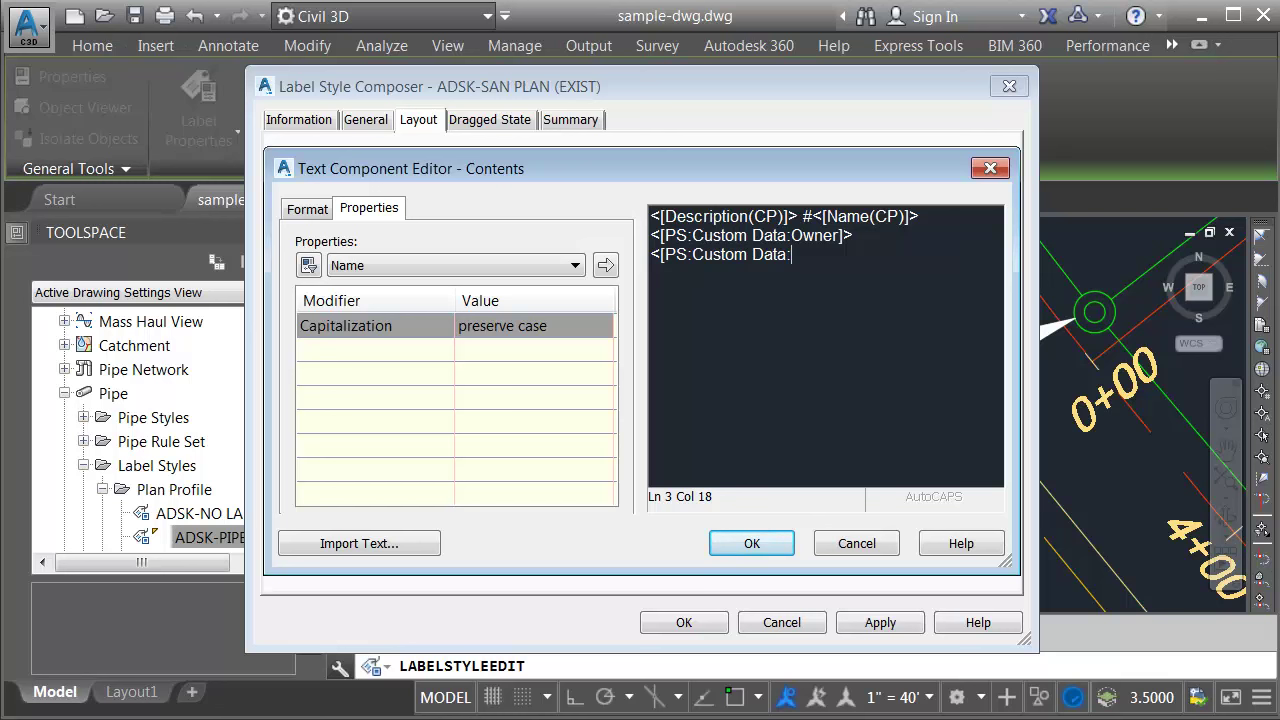
type(":SueValue]>")
left_click(765, 540)
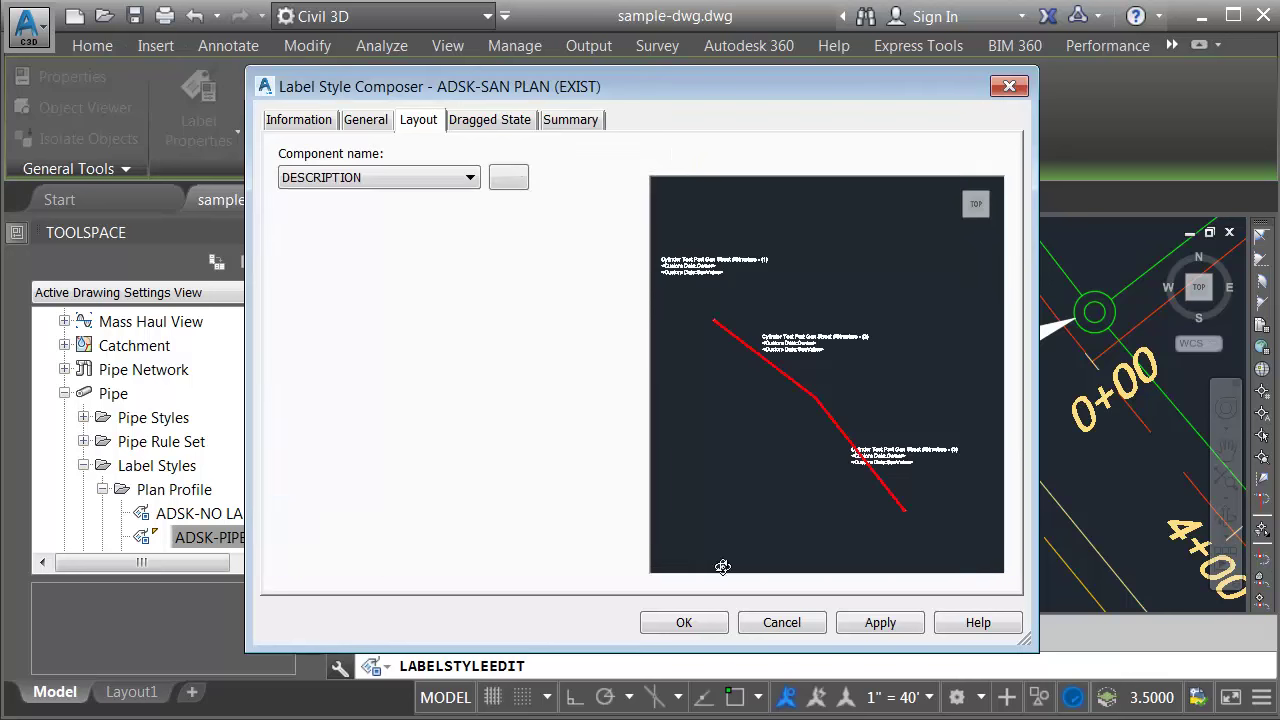
left_click(688, 622)
left_click(720, 284)
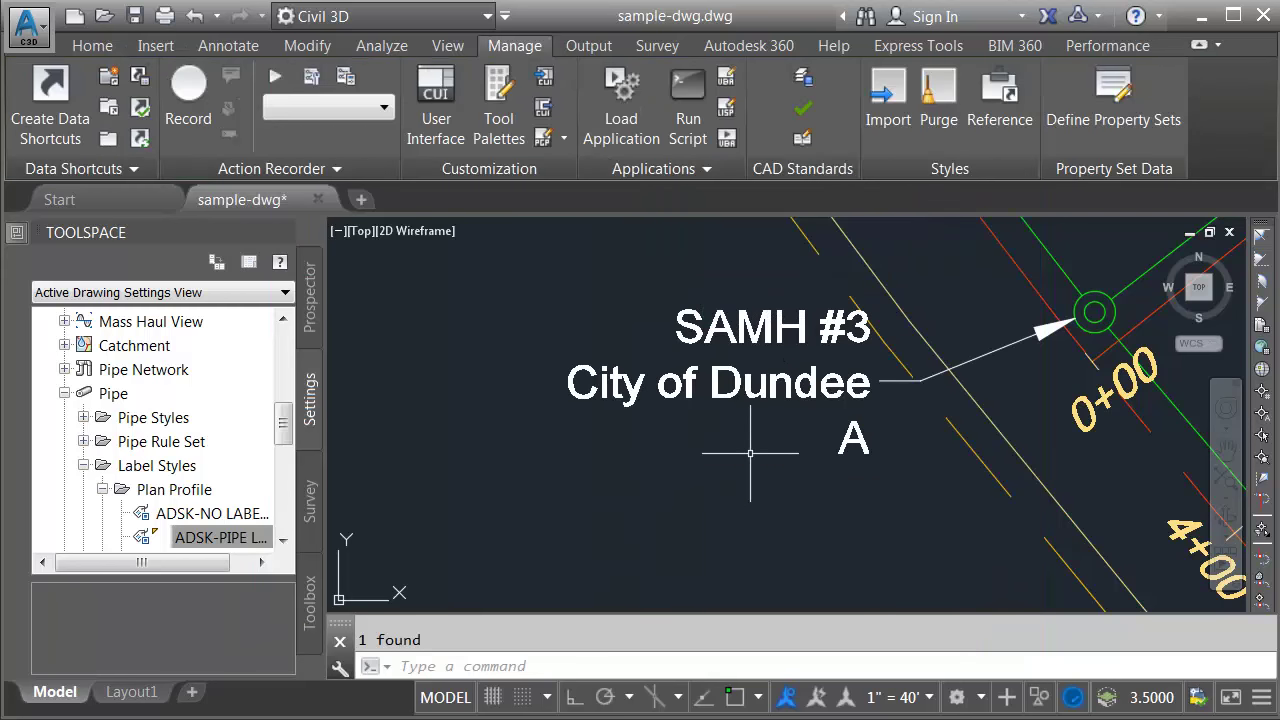
Prefix the SueValue field with 'SUE = ' in the manhole label style contents.
left_click(782, 400)
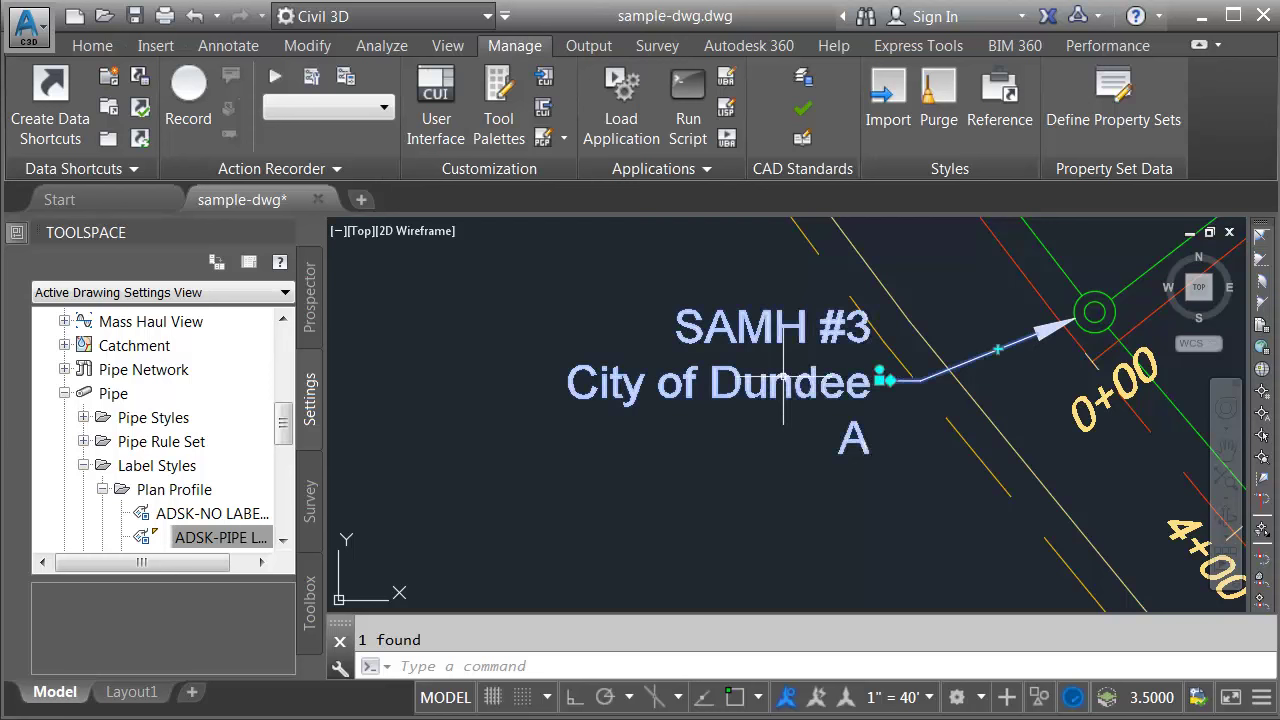
right_click(762, 242)
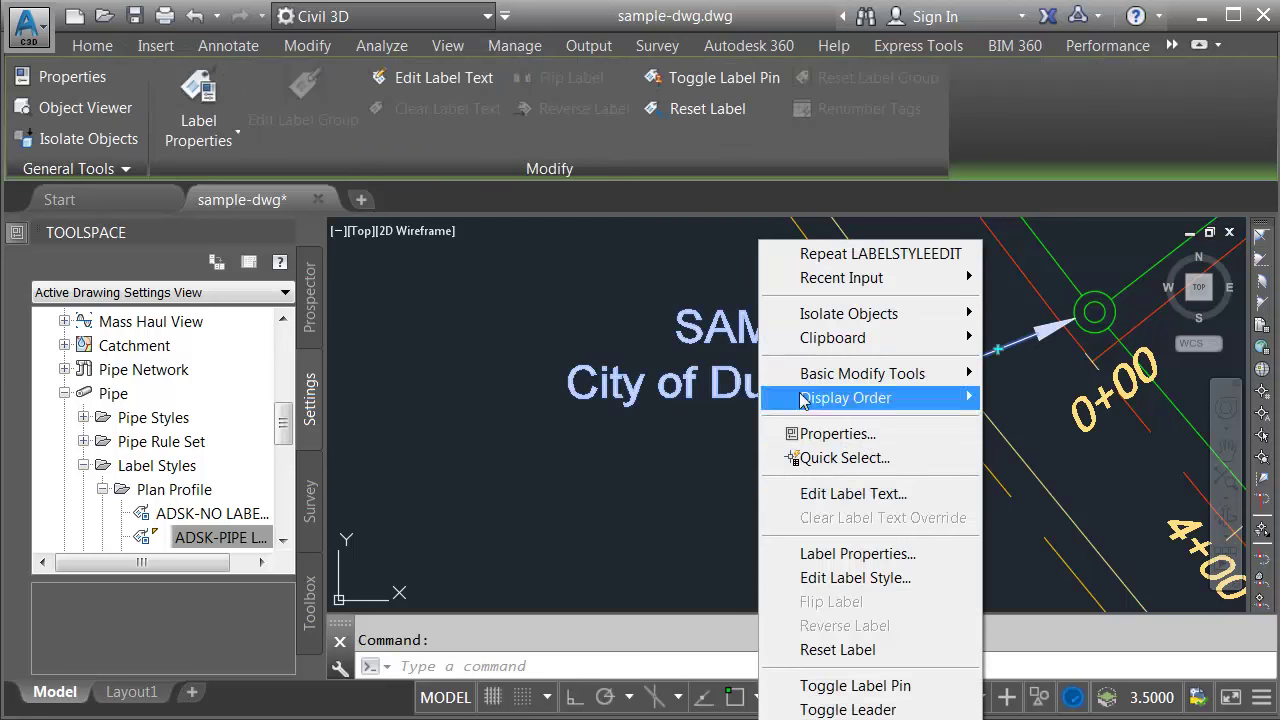
left_click(832, 578)
left_click(877, 230)
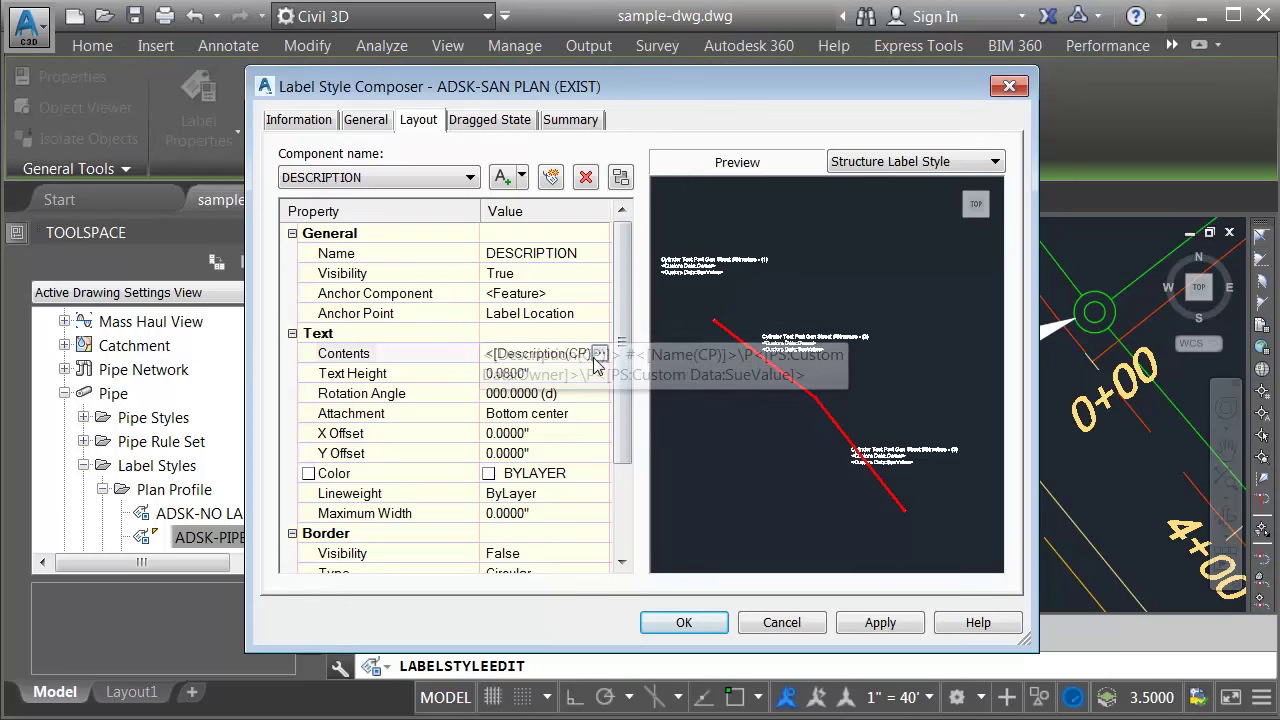
left_click(597, 353)
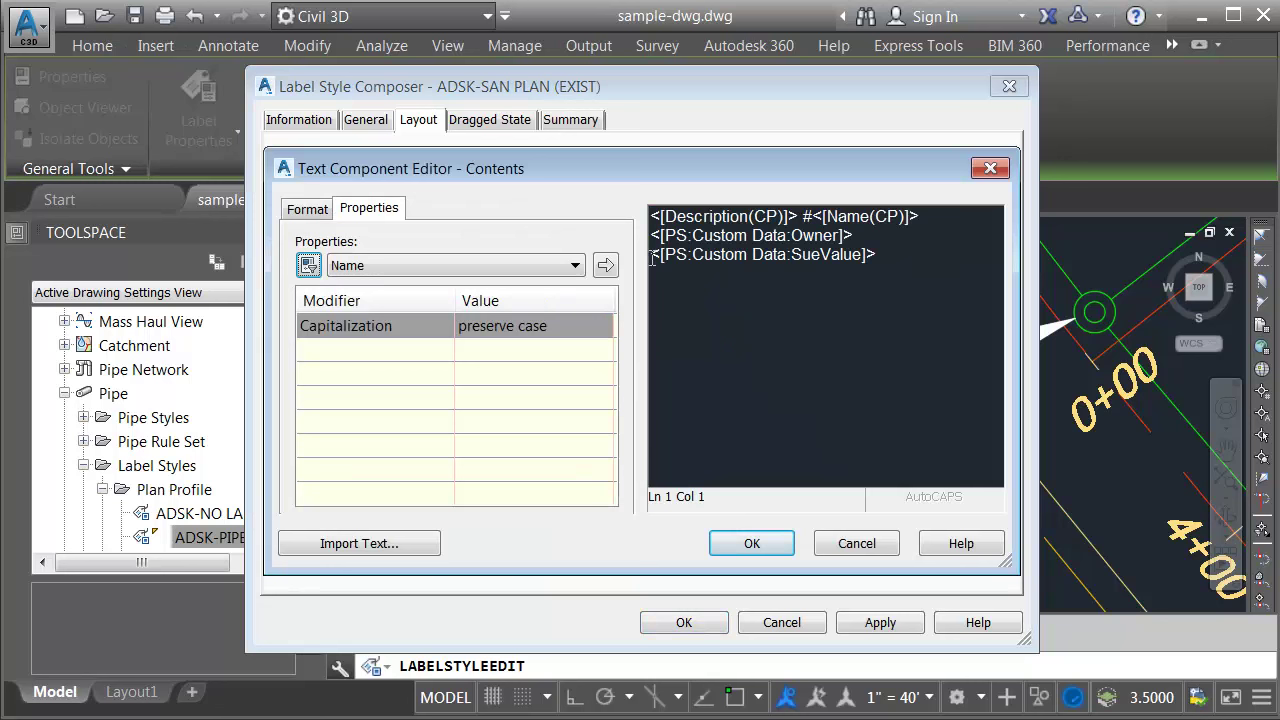
left_click(652, 256)
type("SUE =")
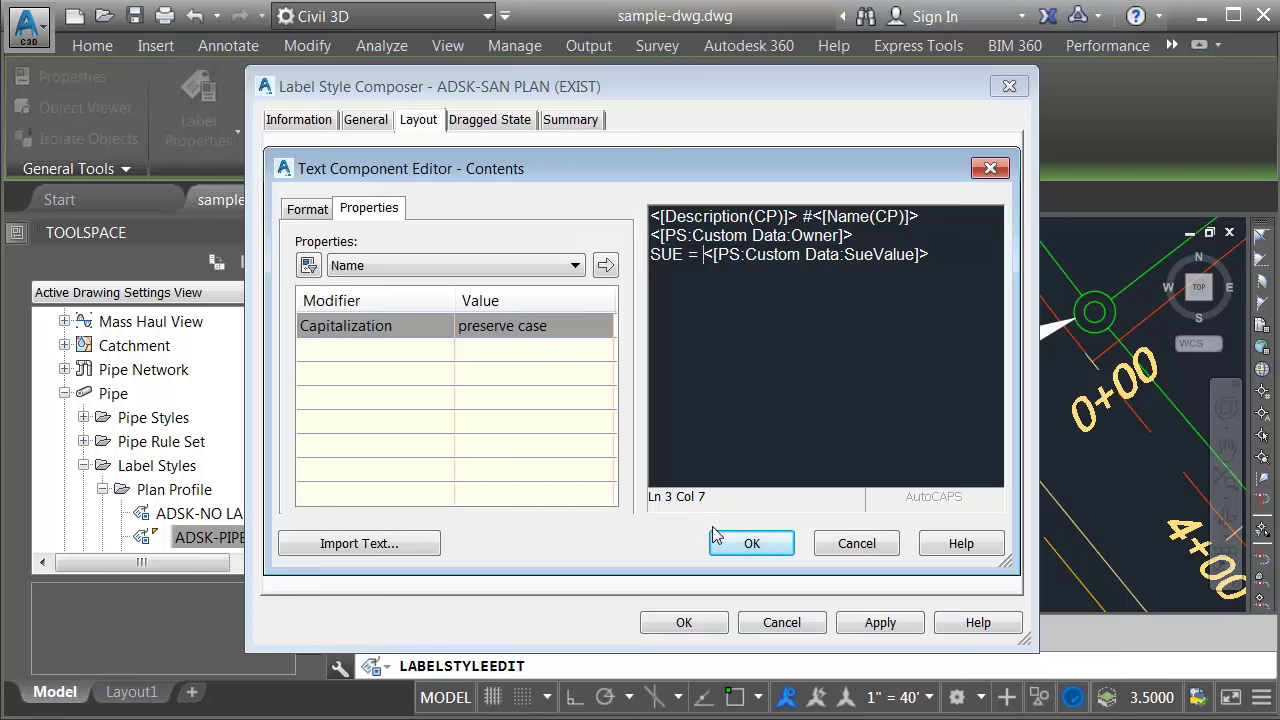
left_click(752, 543)
left_click(684, 622)
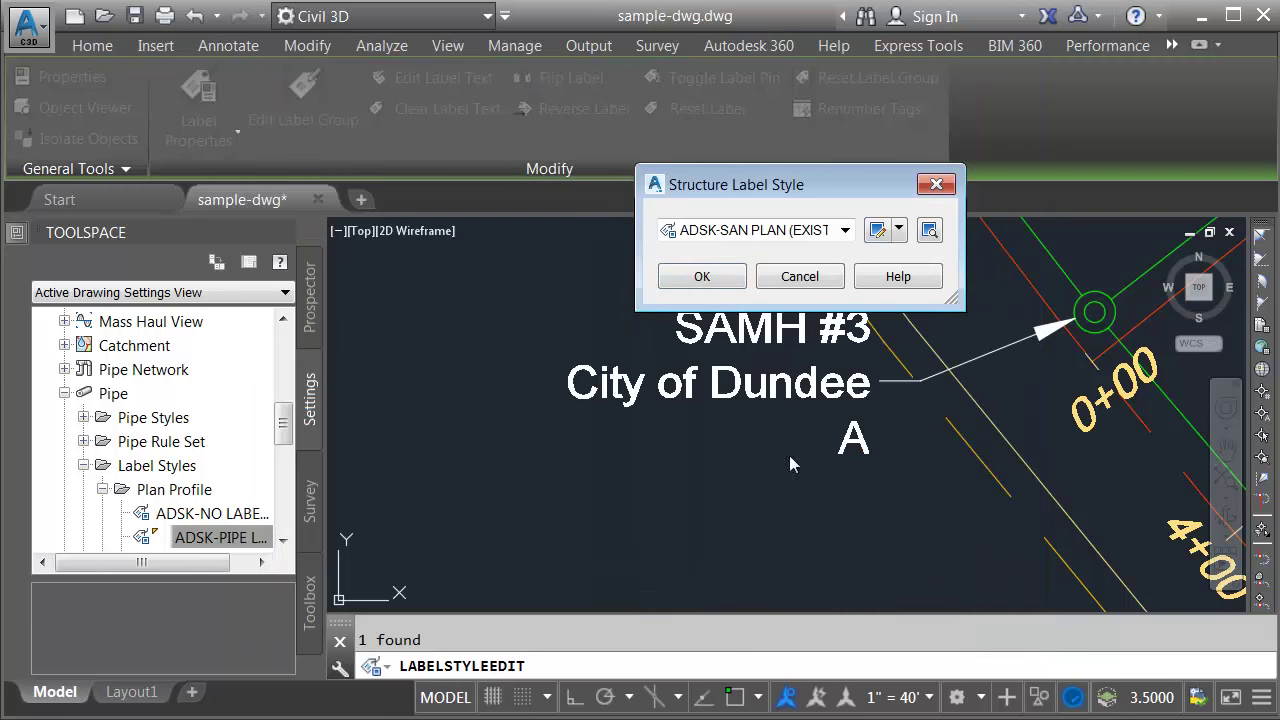
left_click(708, 279)
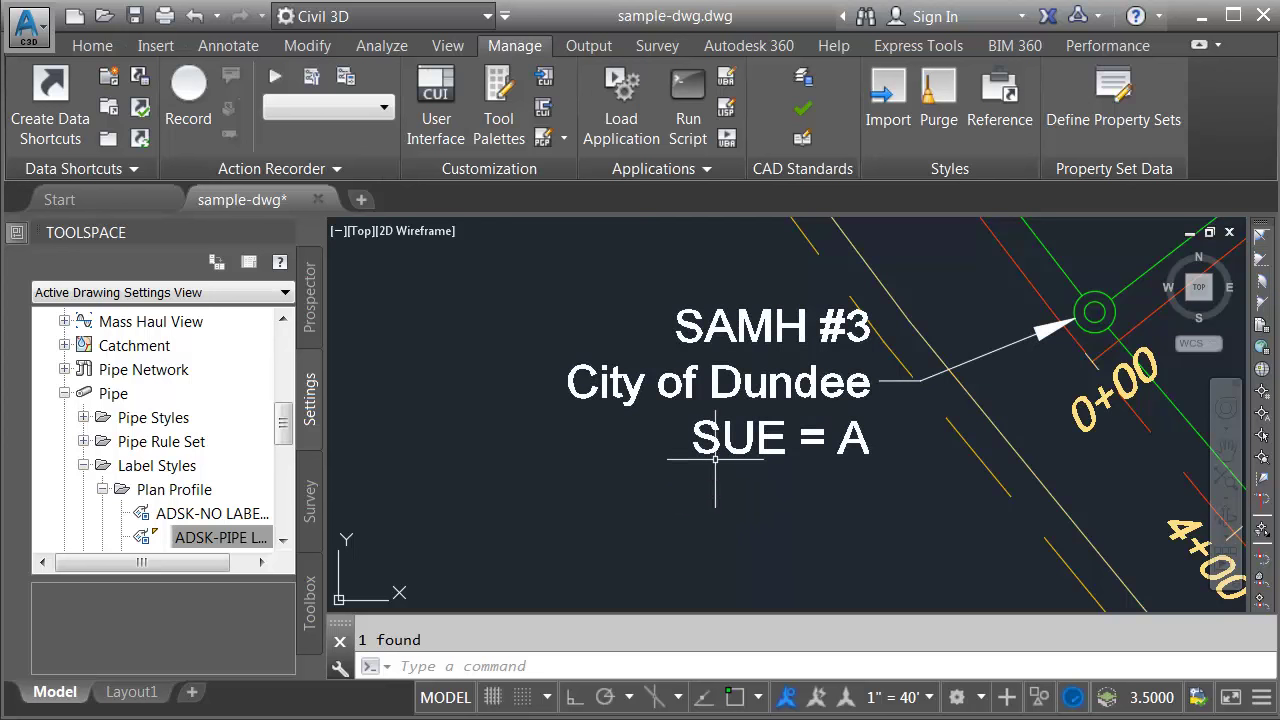
Add a Single Part Plan label reading 162' 14" PVC @ 0.15% to the incoming pipe.
scroll(684, 482, "down", 2)
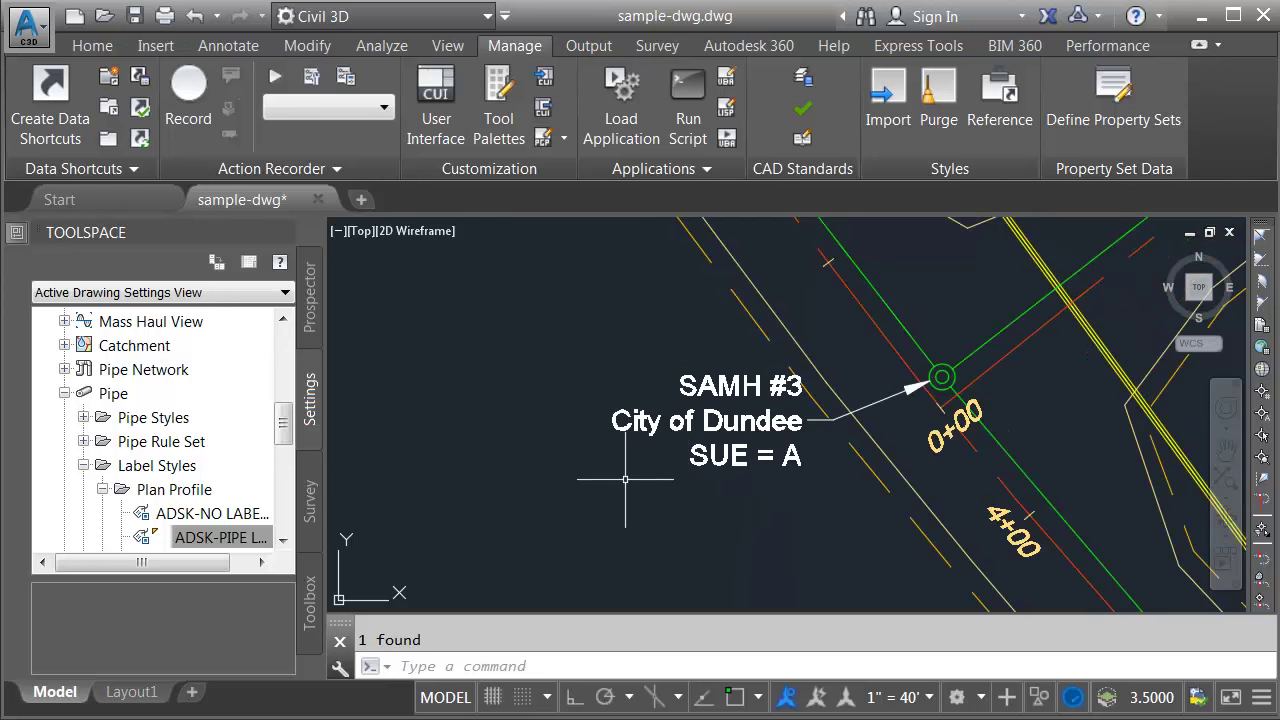
middle_click_drag(623, 486, 728, 530)
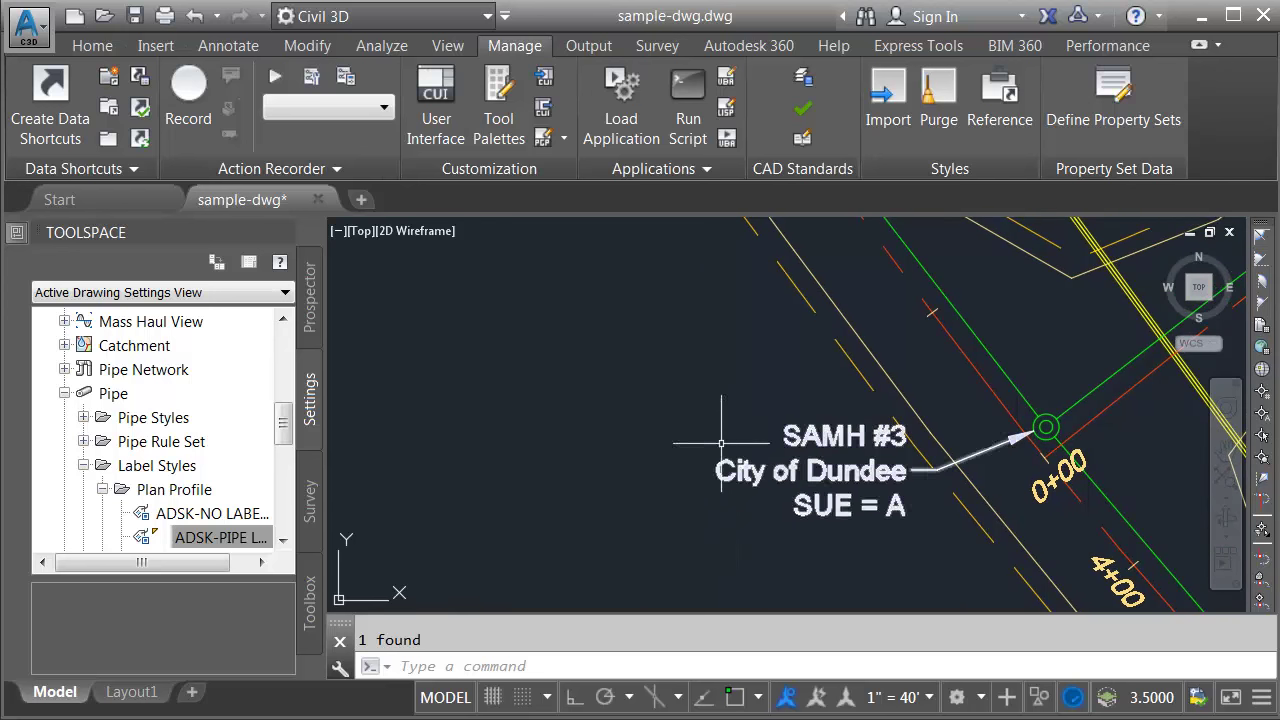
left_click(899, 241)
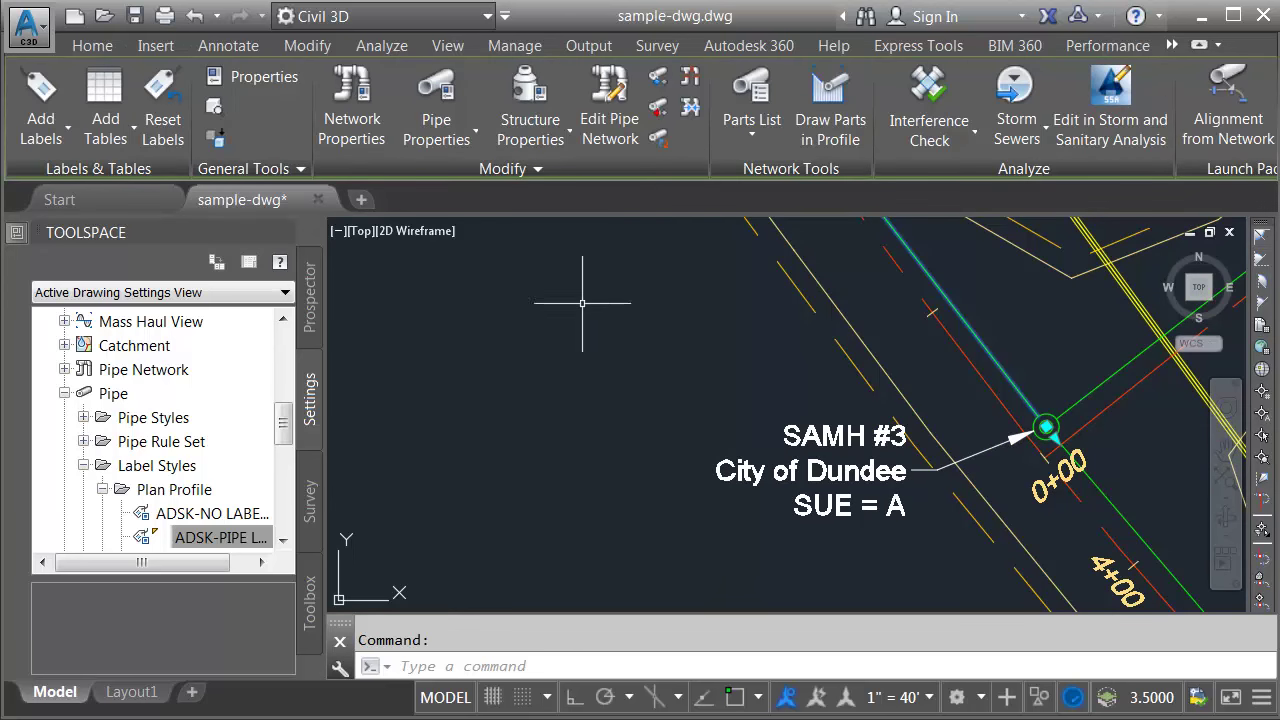
left_click(41, 128)
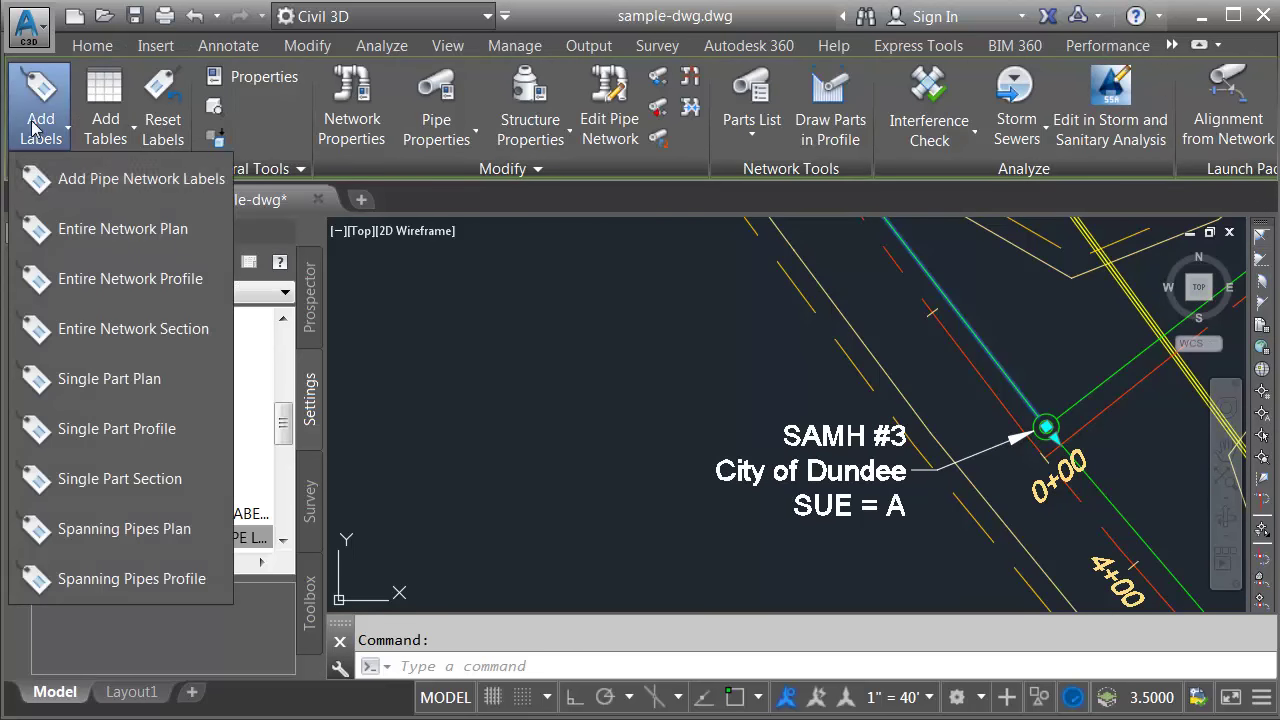
left_click(86, 379)
scroll(516, 365, "down", 3)
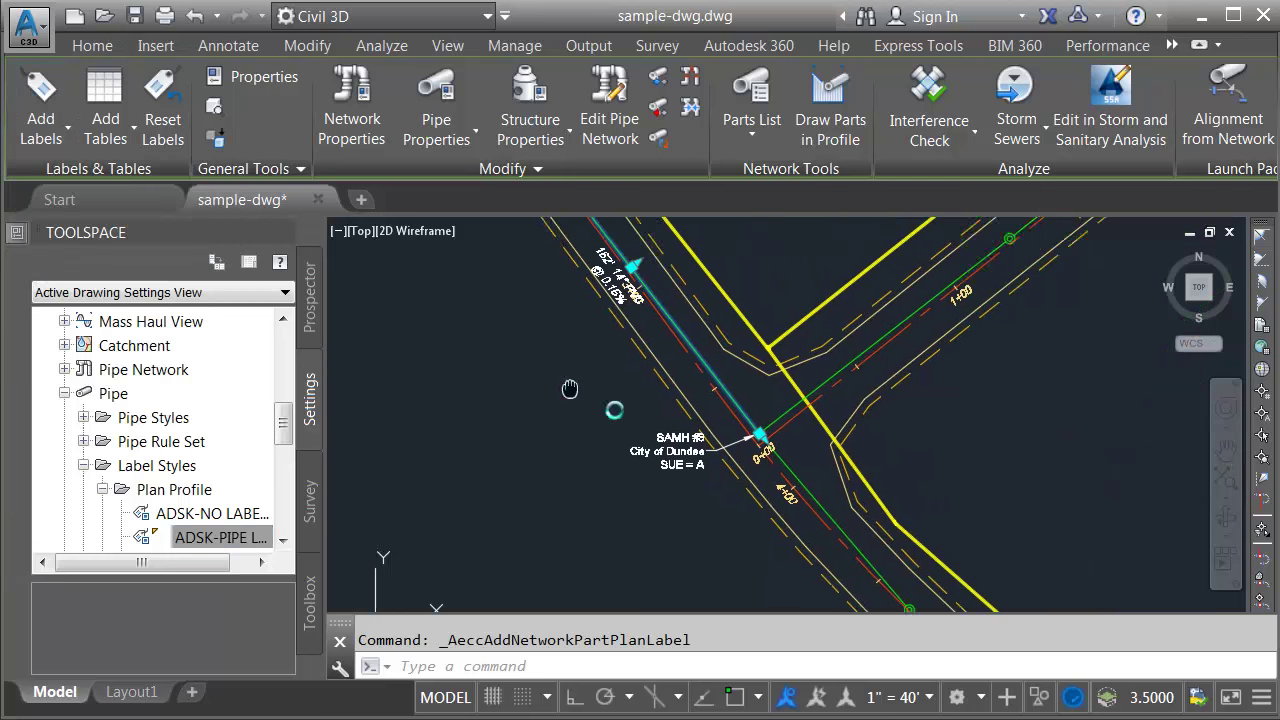
scroll(612, 354, "up", 2)
key("Escape")
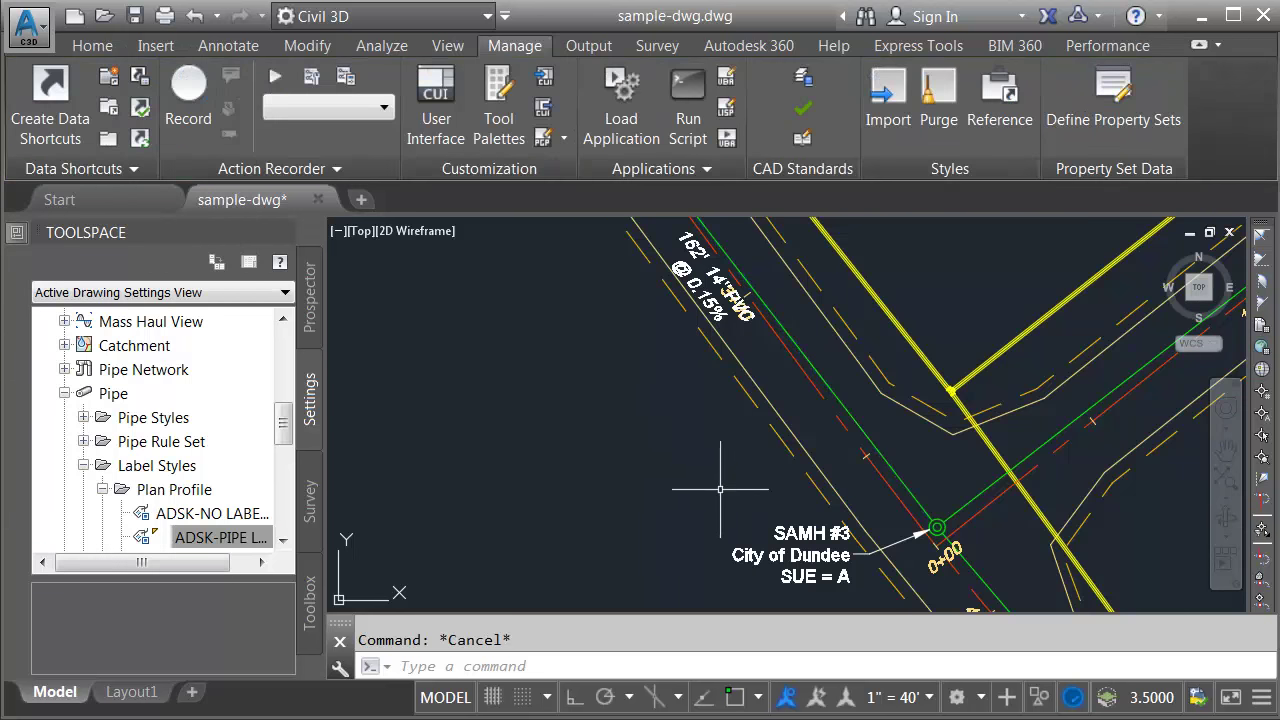
left_click(774, 524)
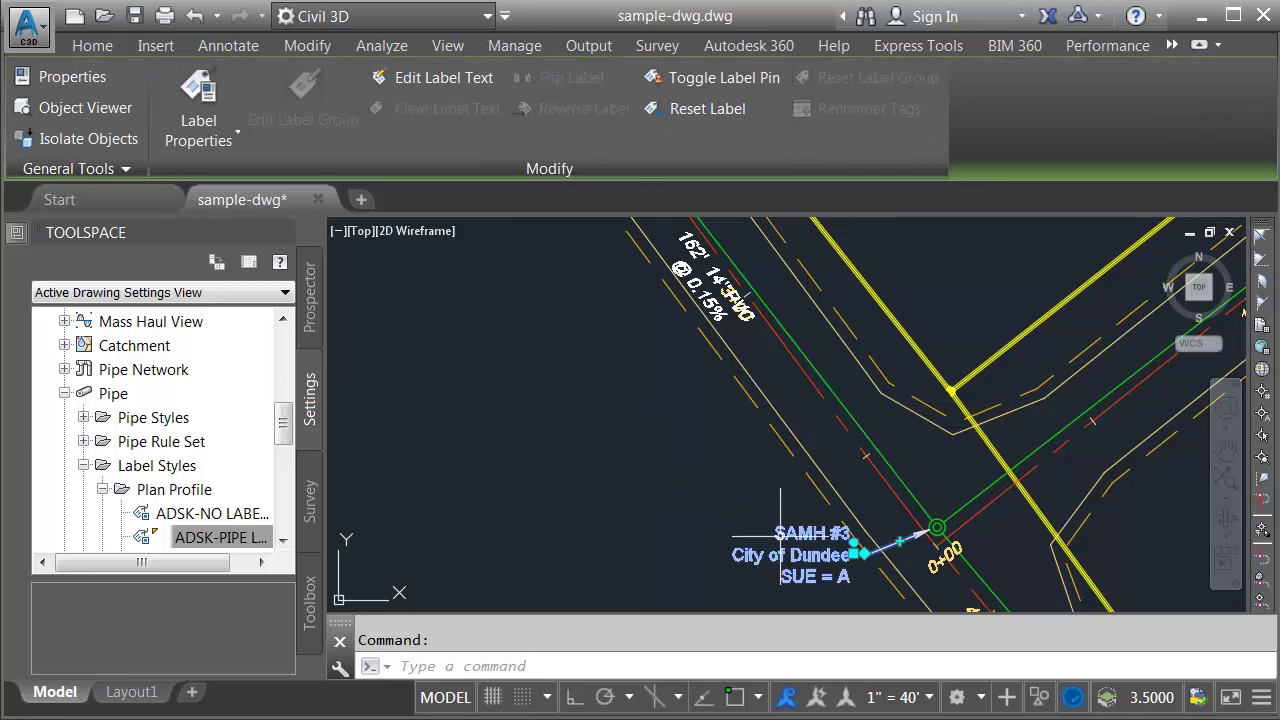
right_click(580, 284)
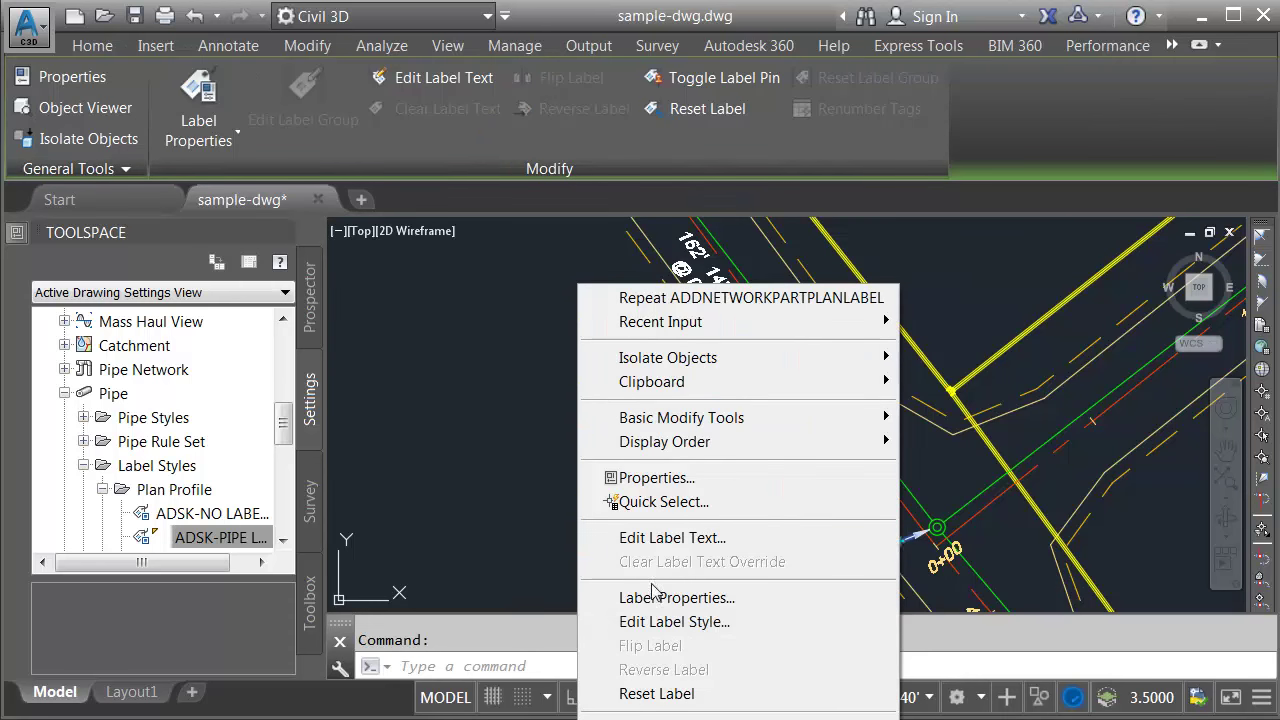
left_click(660, 622)
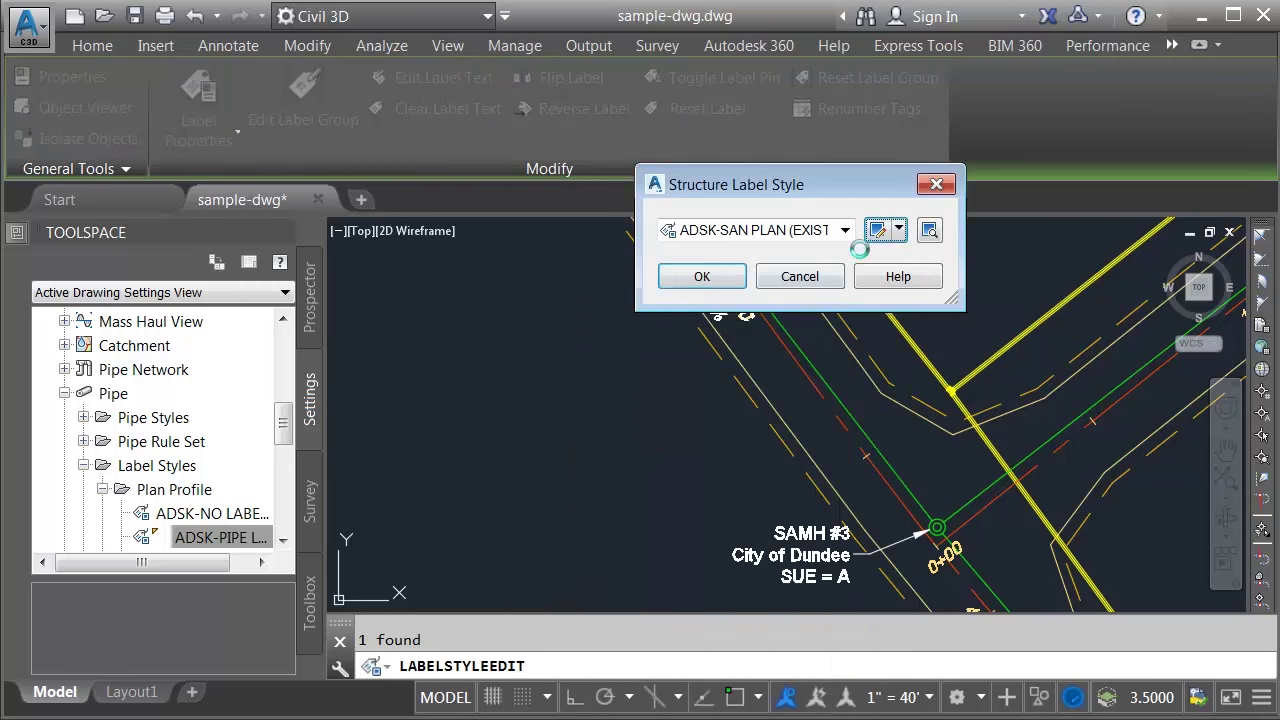
left_click(888, 229)
left_click(560, 353)
left_click(600, 353)
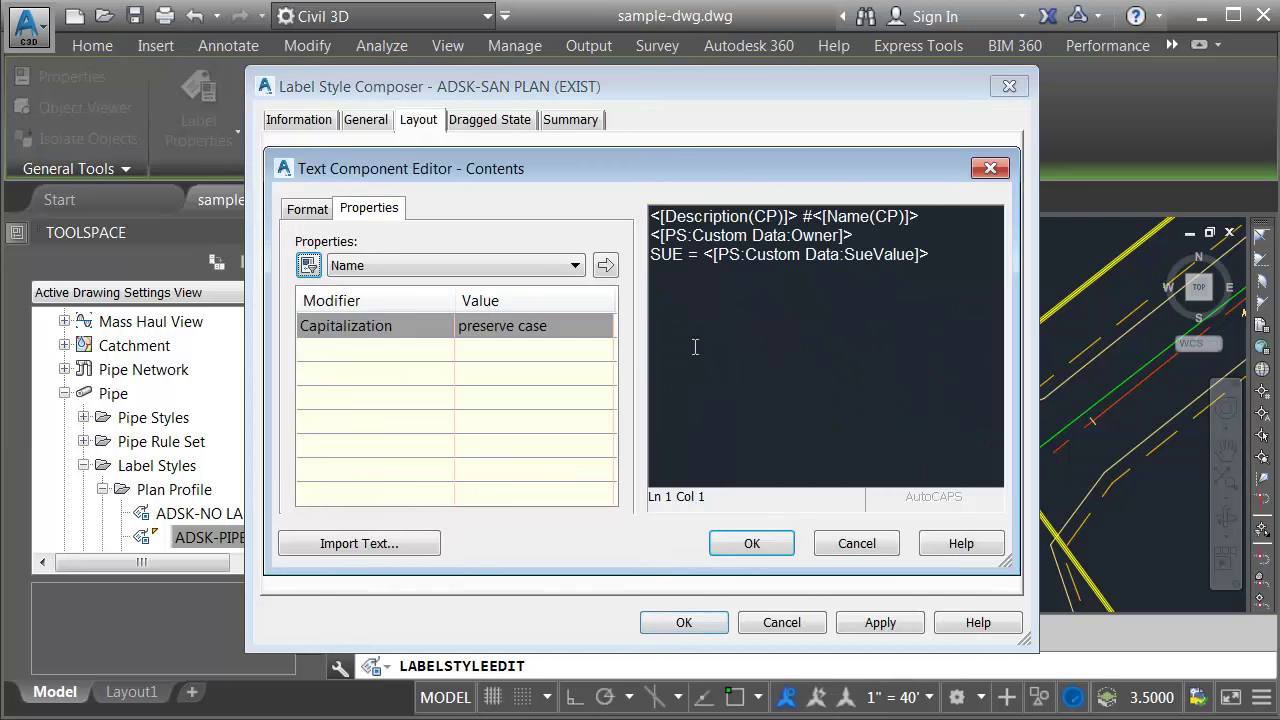
left_click_drag(926, 256, 660, 250)
right_click(700, 251)
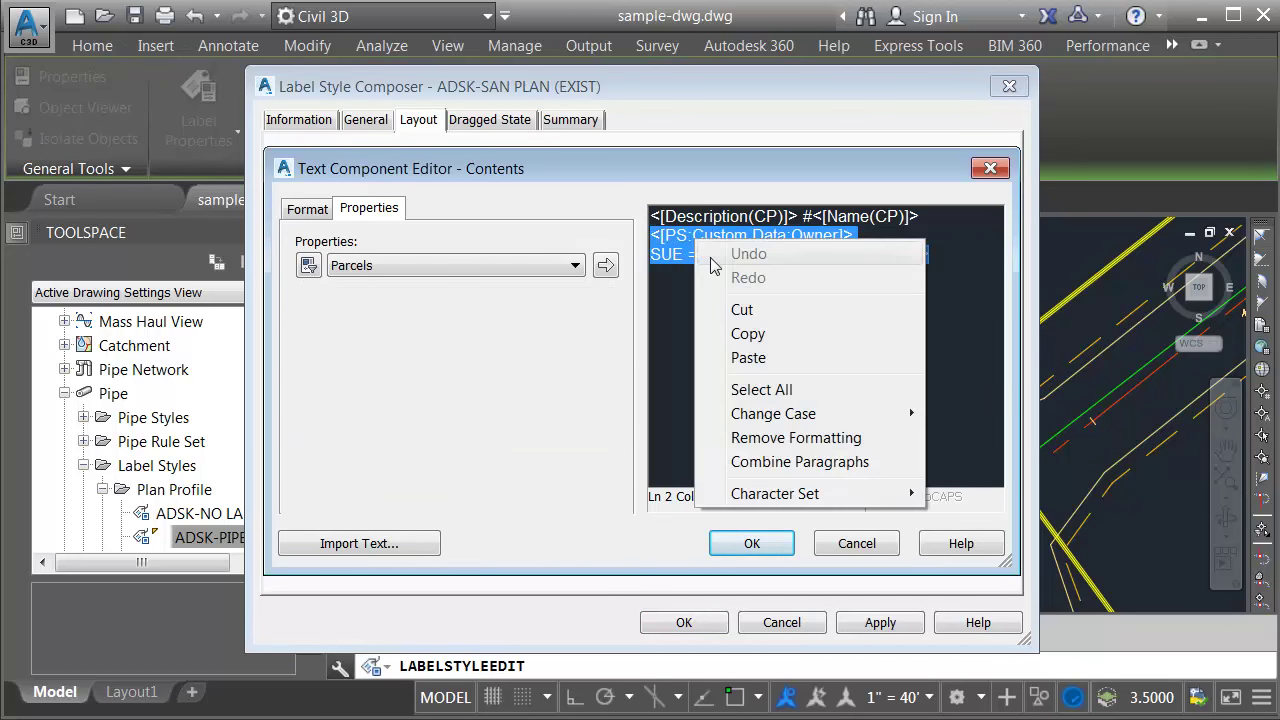
left_click(748, 334)
left_click(762, 543)
left_click(688, 621)
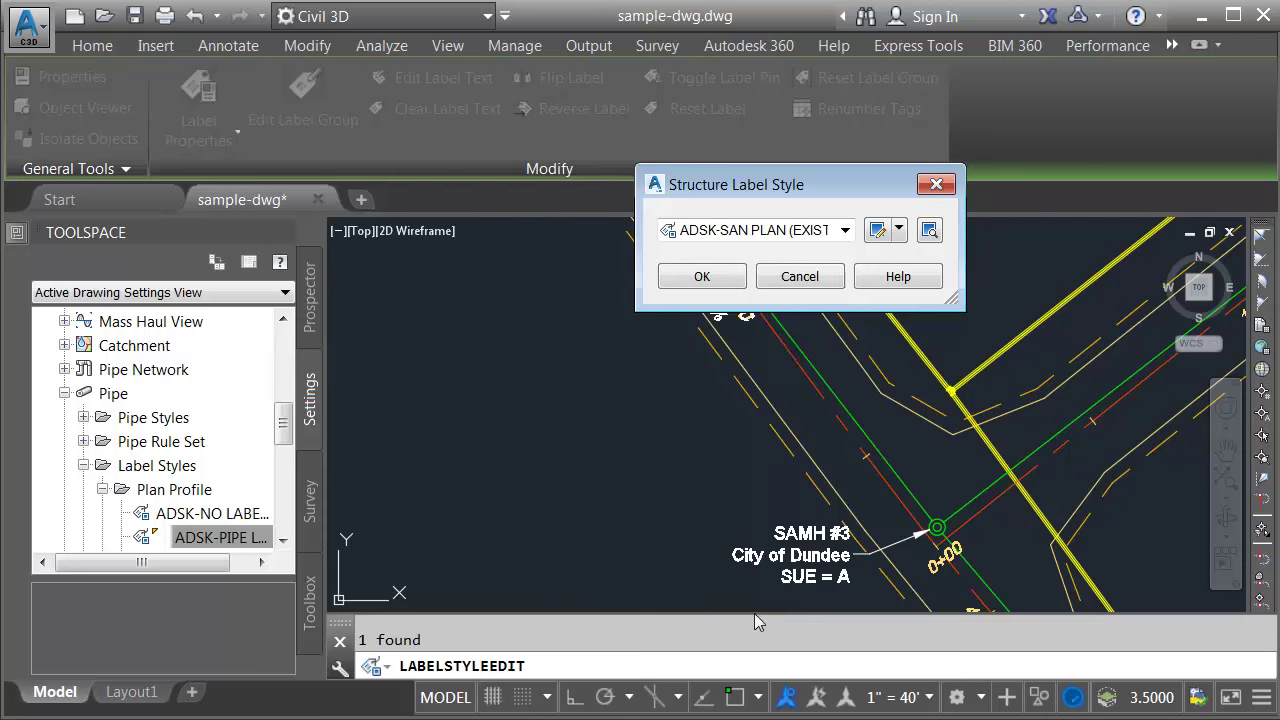
Close the manhole style dialog and open the pipe label's style at the Pipe Text Contents.
left_click(724, 277)
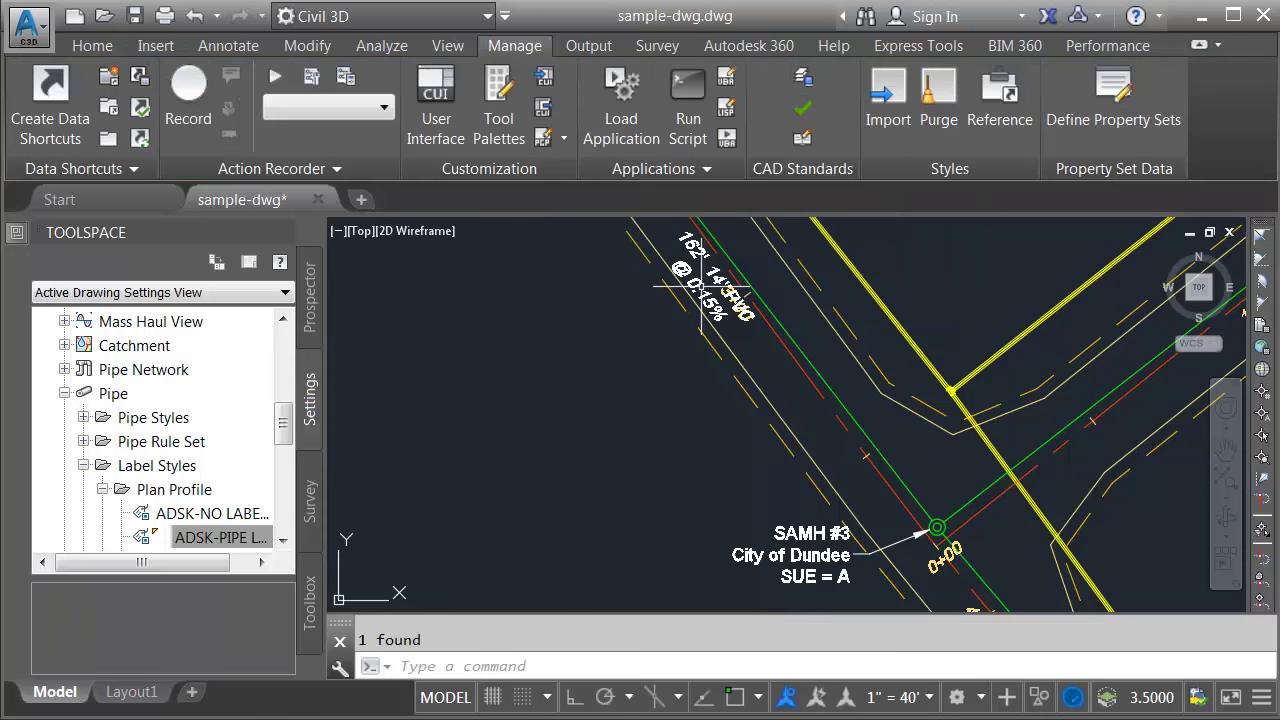
left_click(699, 284)
right_click(594, 281)
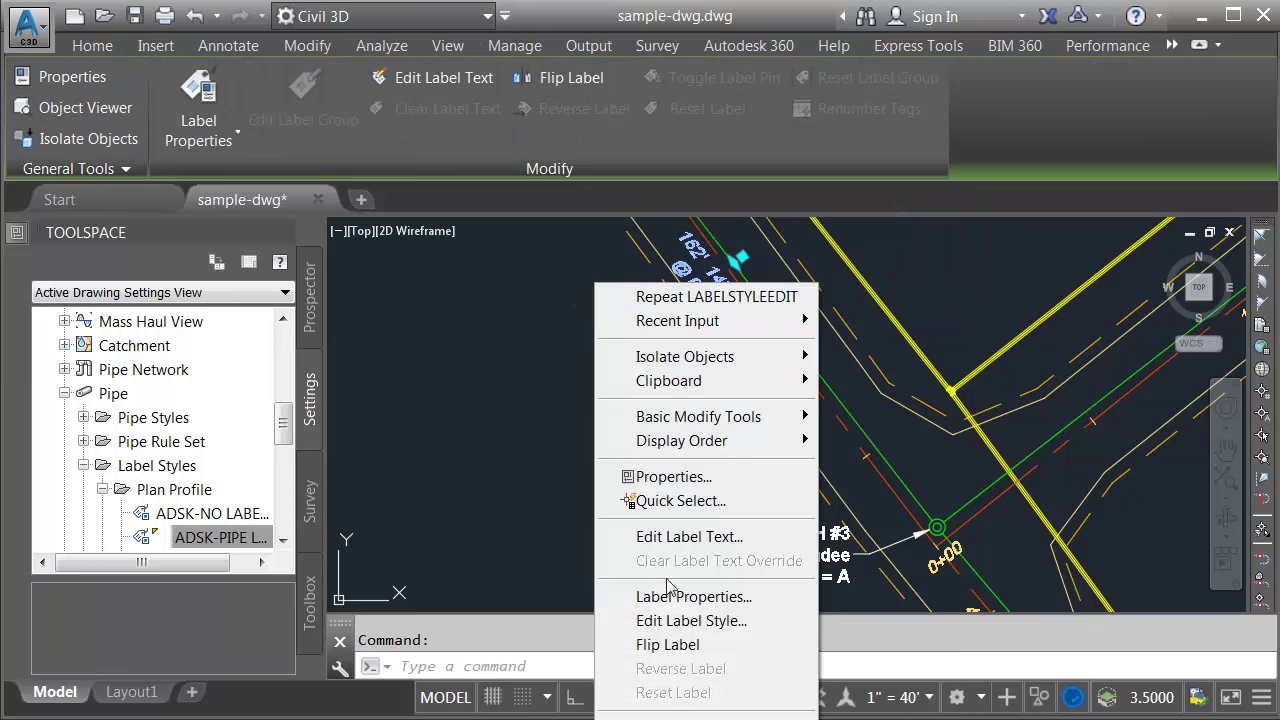
left_click(676, 621)
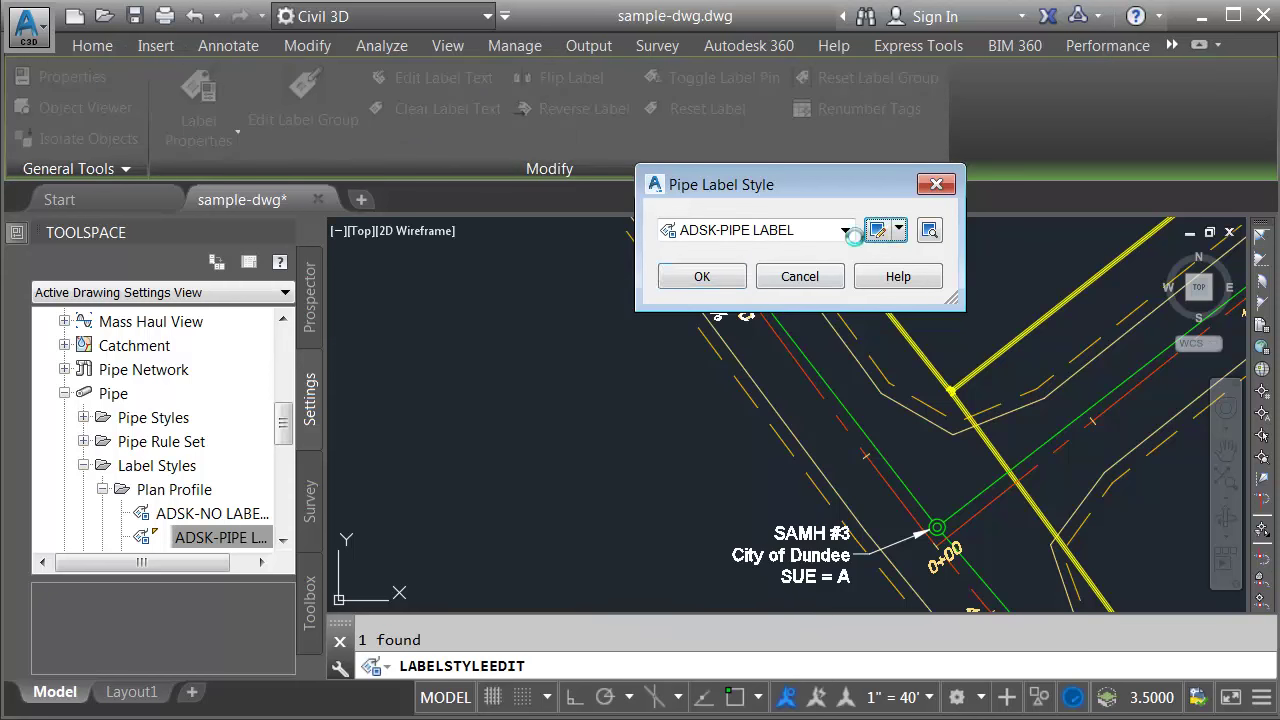
left_click(880, 223)
left_click(469, 178)
left_click(466, 182)
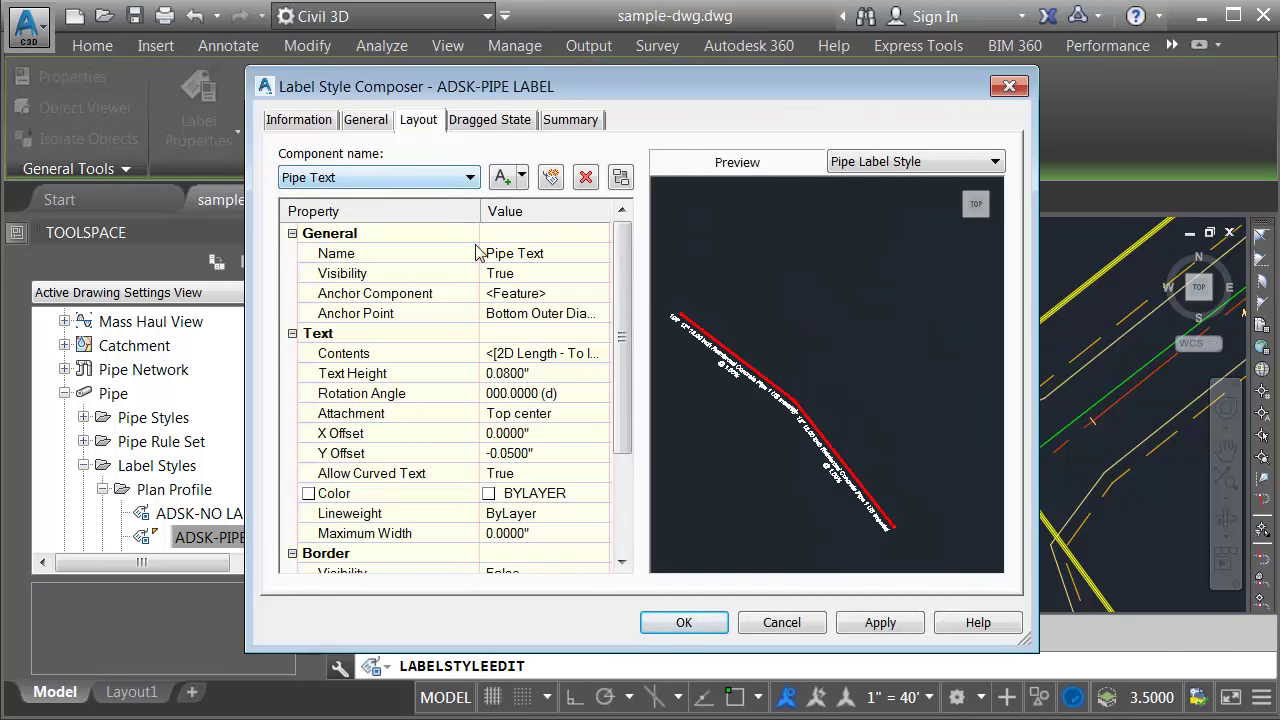
left_click(578, 355)
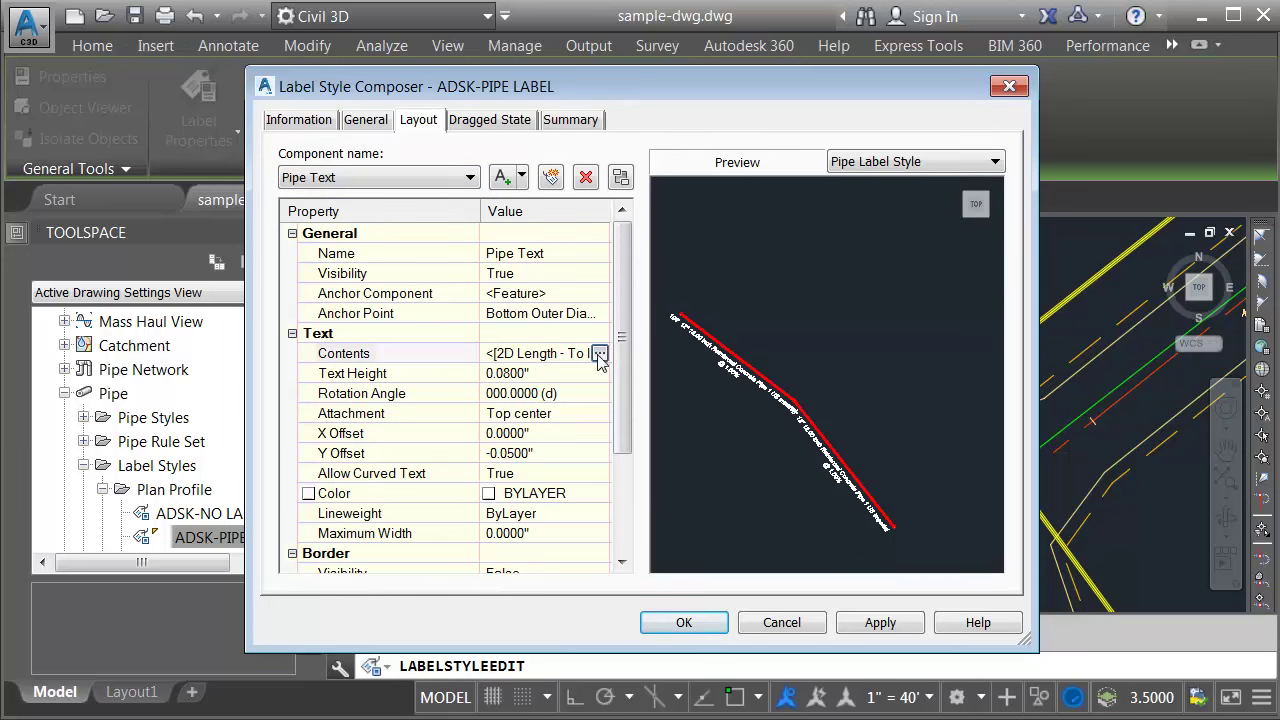
Paste the Owner and SUE lines at the end of the pipe text contents and accept all dialogs.
left_click(600, 354)
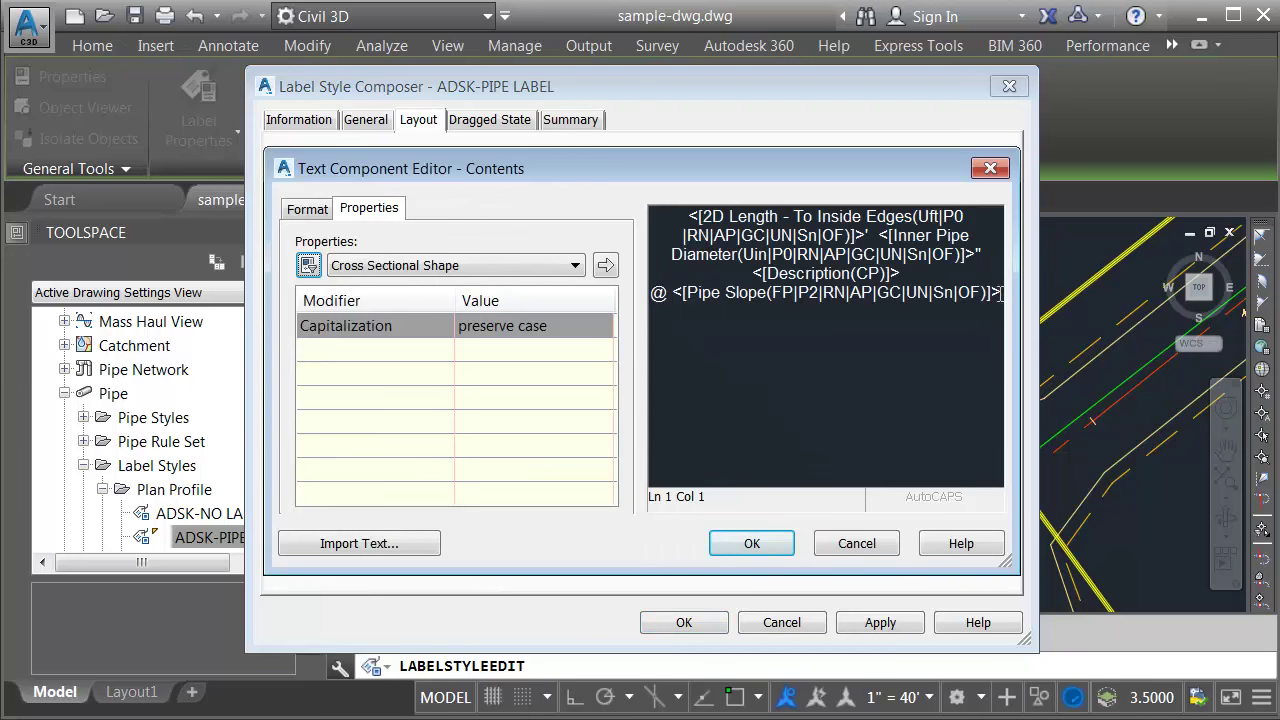
left_click(999, 293)
key("ctrl+v")
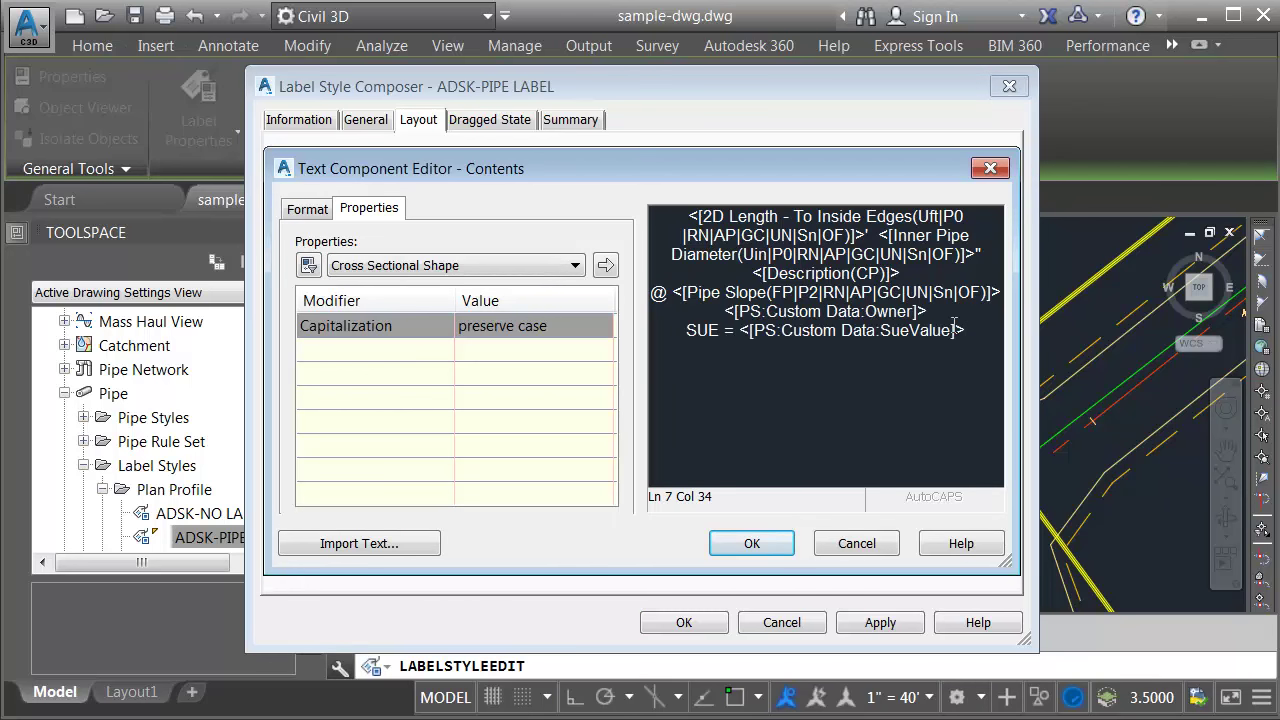
left_click(752, 543)
left_click(716, 625)
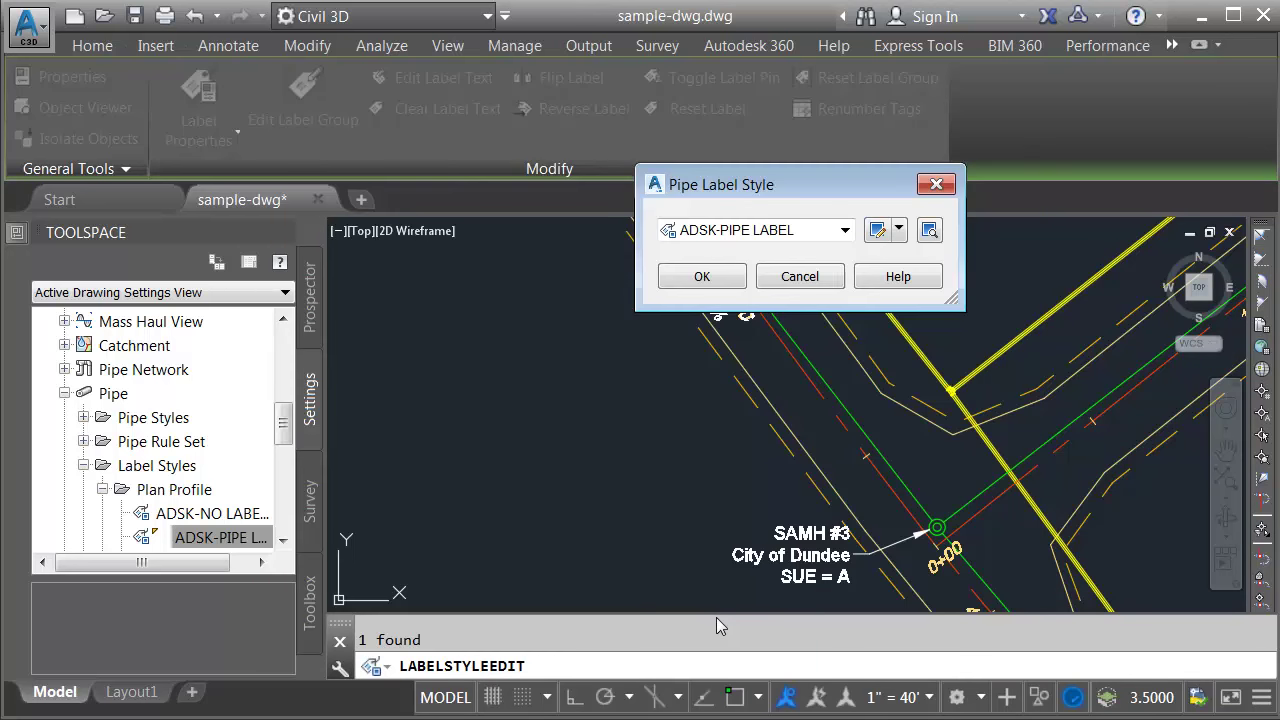
left_click(702, 278)
key("Escape")
scroll(644, 277, "up", 5)
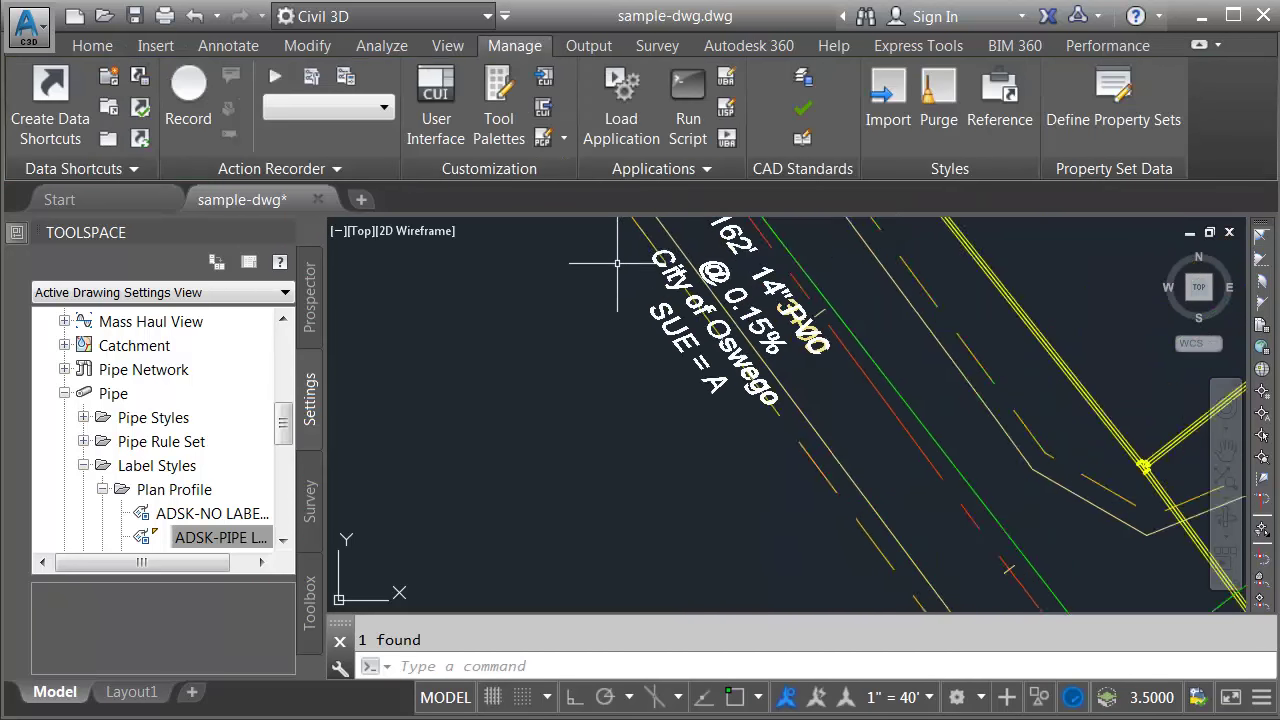
middle_click_drag(600, 277, 628, 384)
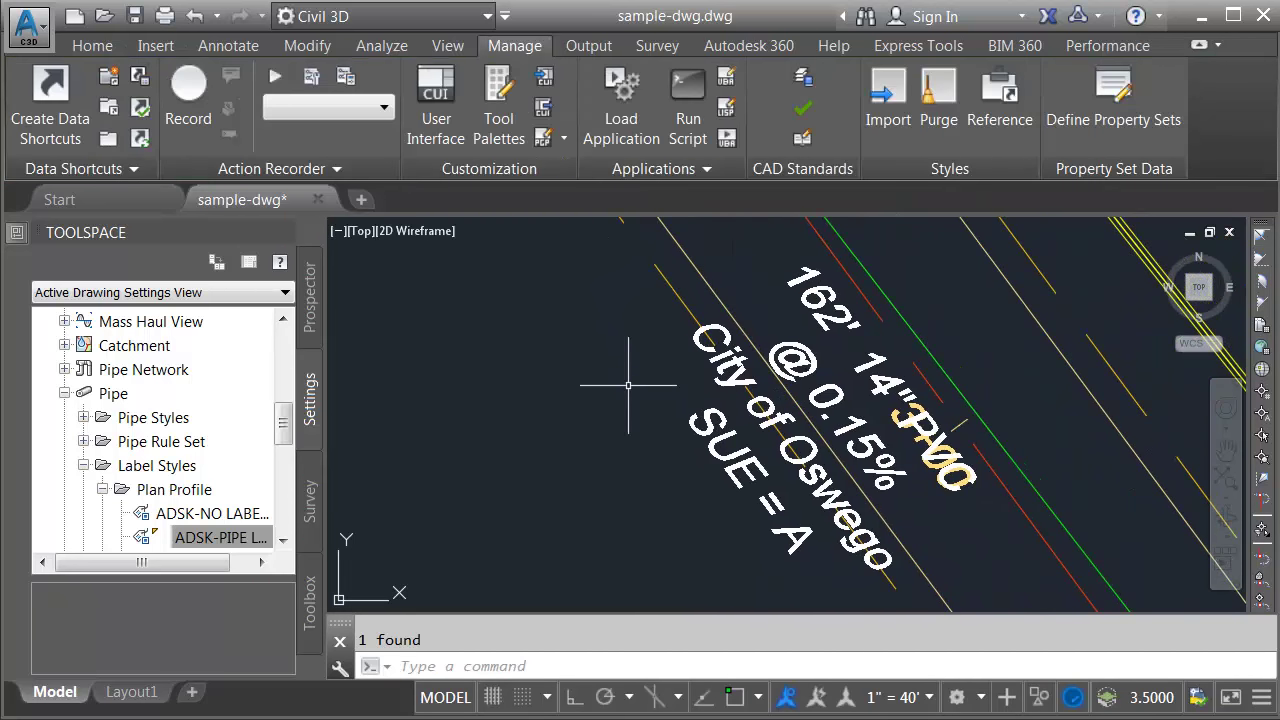